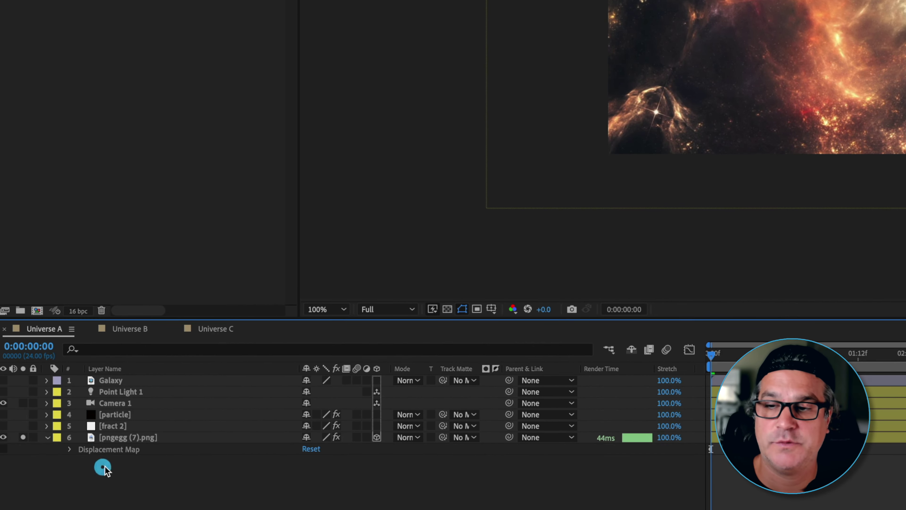
Step: Solo Galaxy, reveal Camera 1's Position (446.3,-627.8,-3310.2), then reselect pngegg (7).png
click(139, 438)
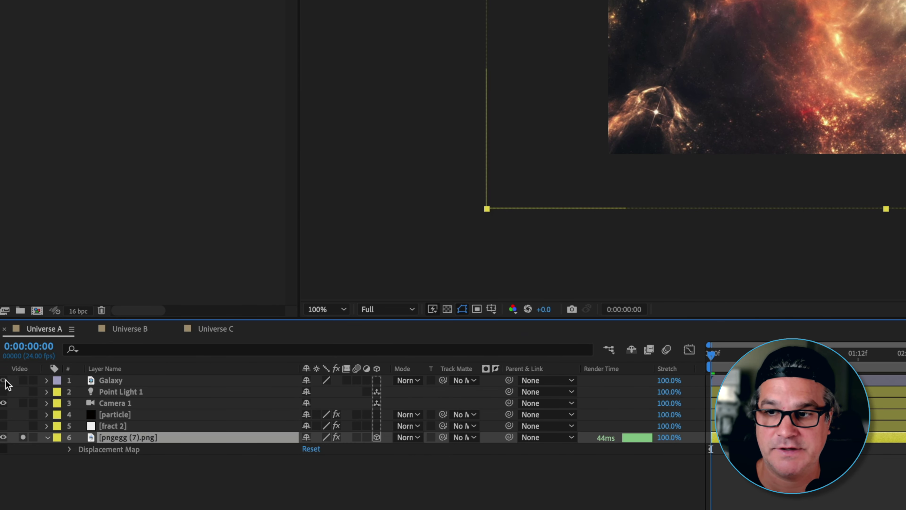
click(25, 380)
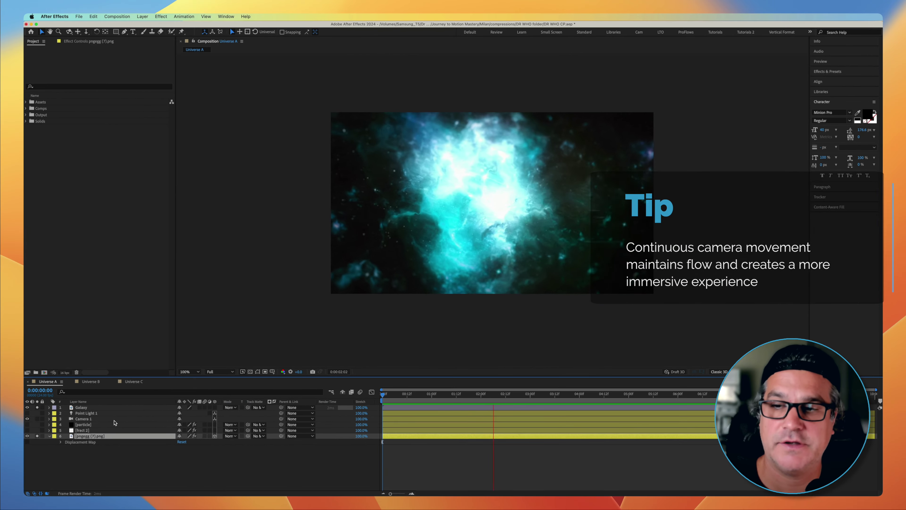
click(114, 420)
key(p)
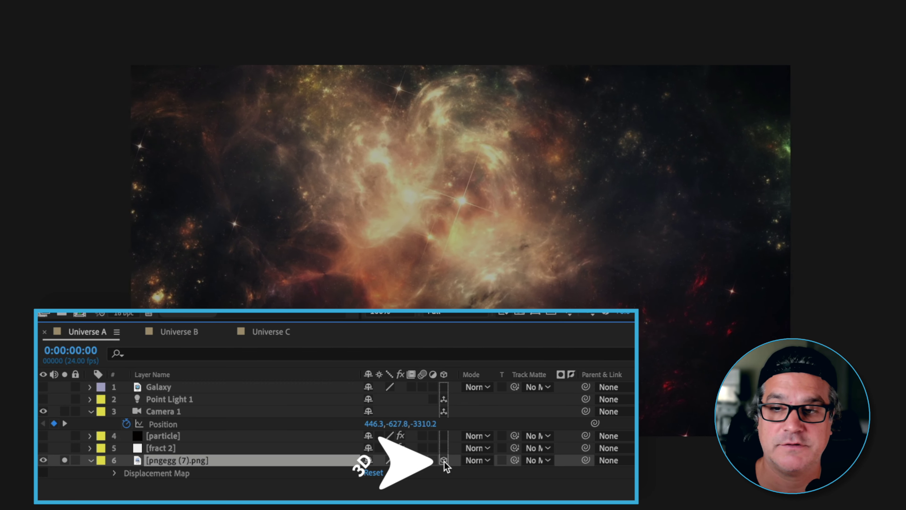
click(236, 414)
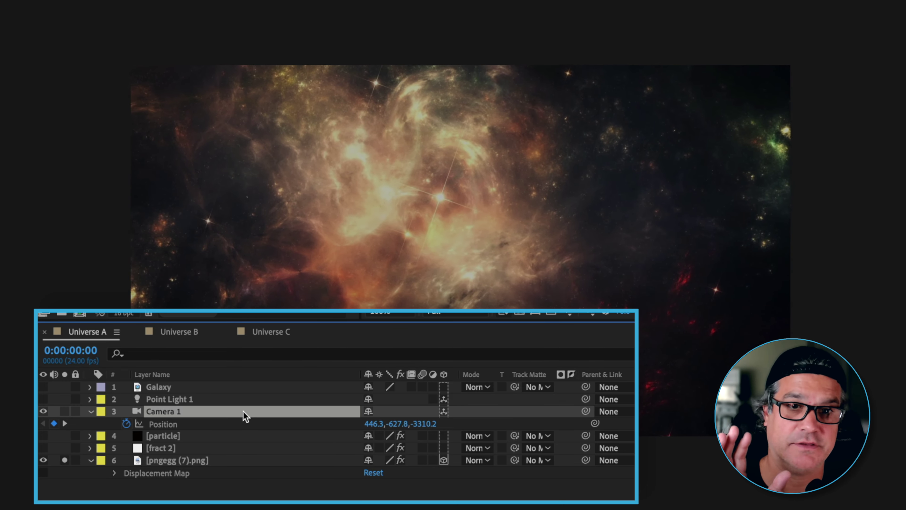
click(245, 461)
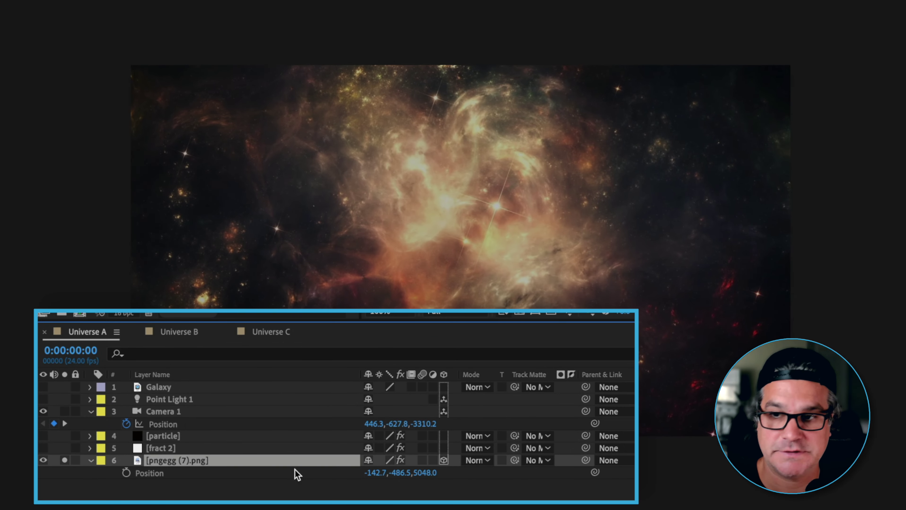
Step: Solo fract 2 and compare its Fractal Noise with Gaussian Blur toggled off and on
key(e)
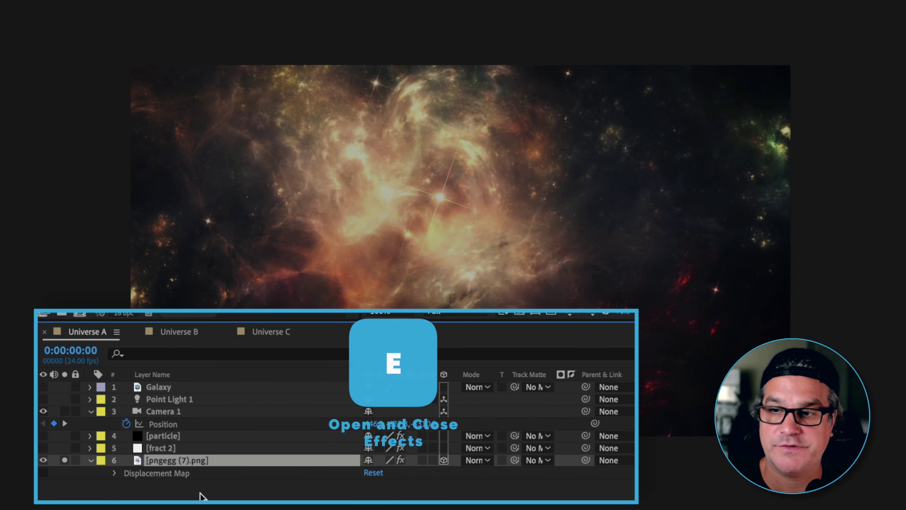
click(167, 474)
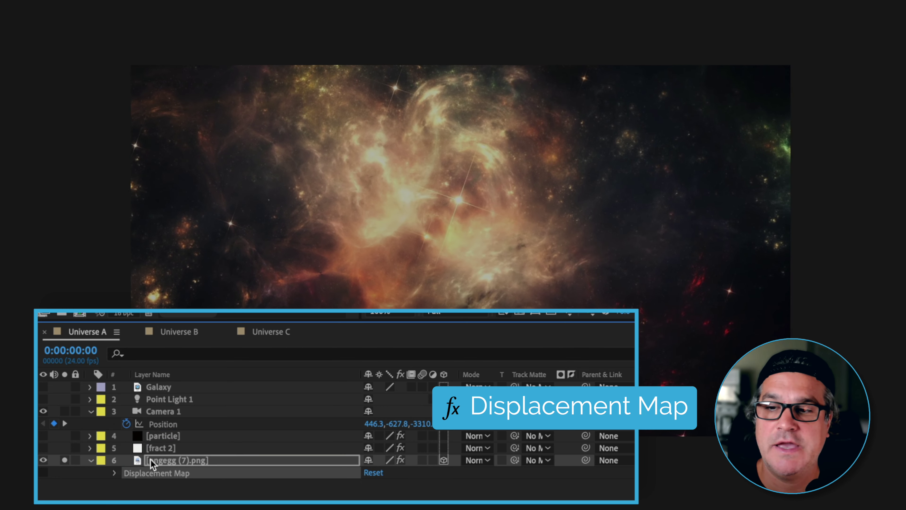
click(161, 449)
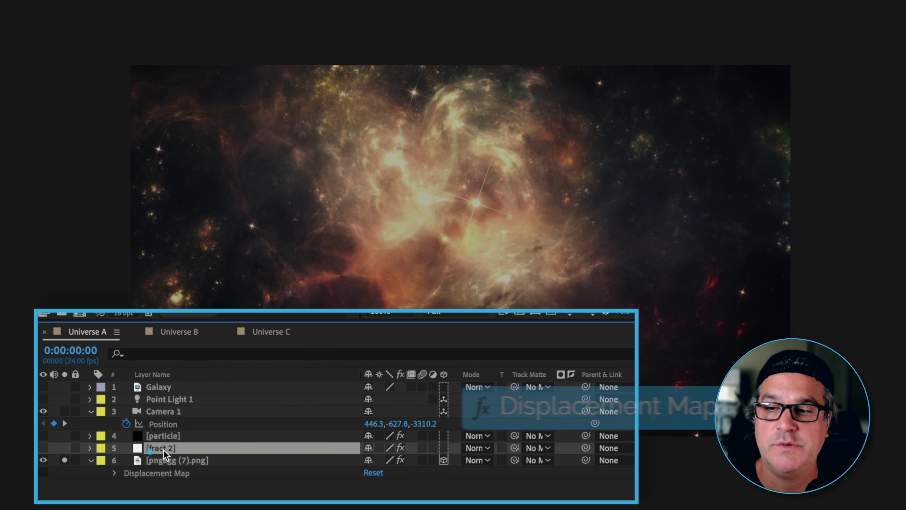
click(44, 447)
alt+click(64, 448)
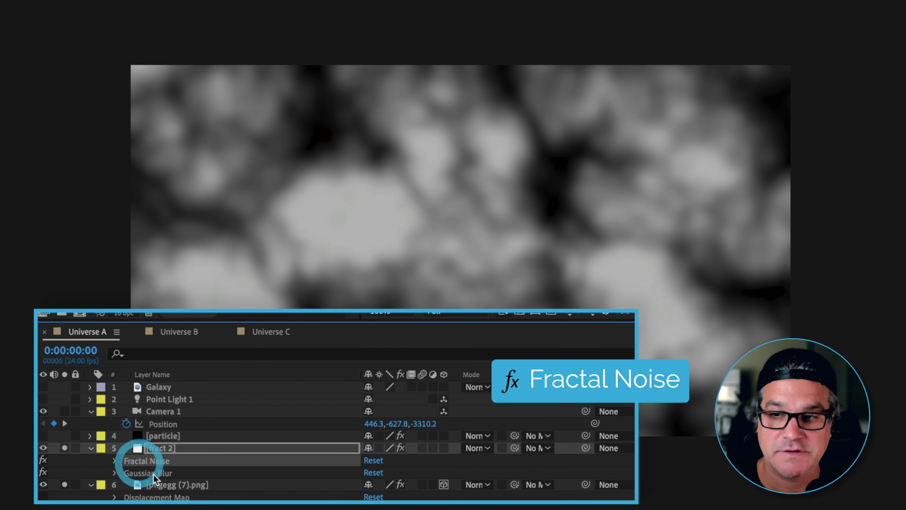
click(156, 473)
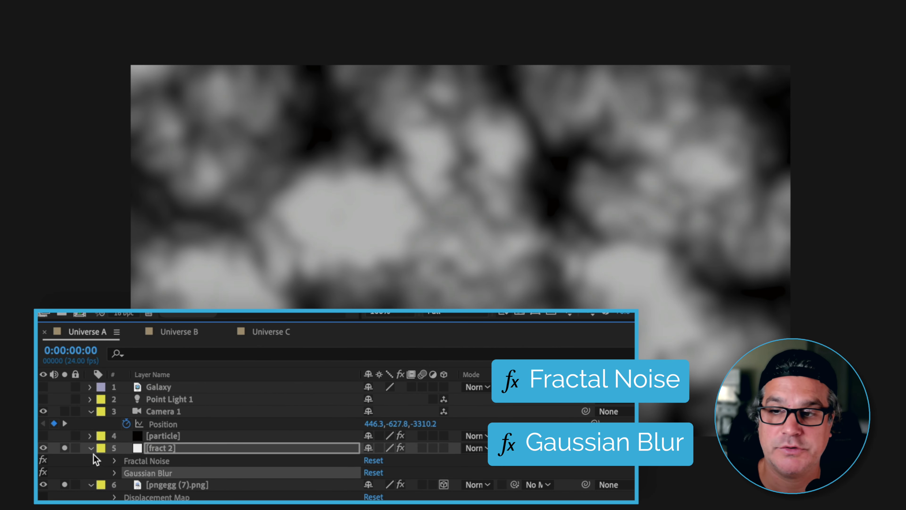
click(42, 472)
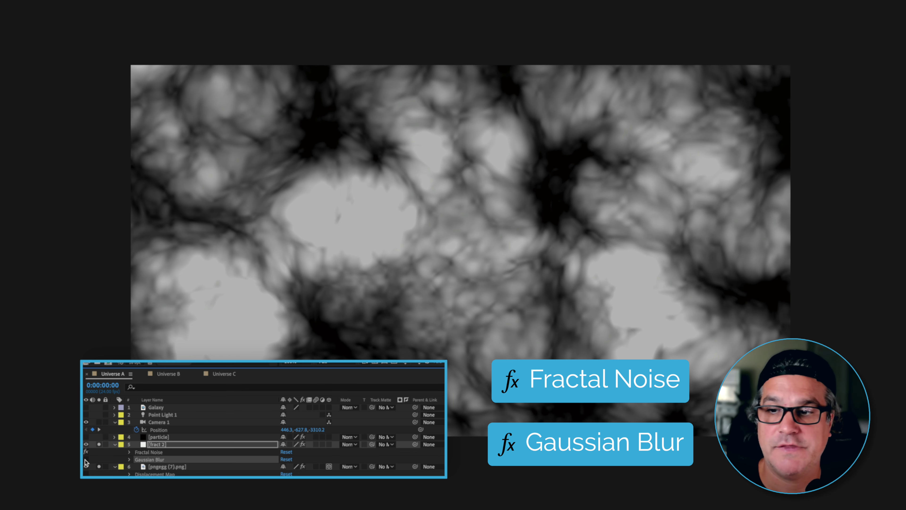
click(86, 460)
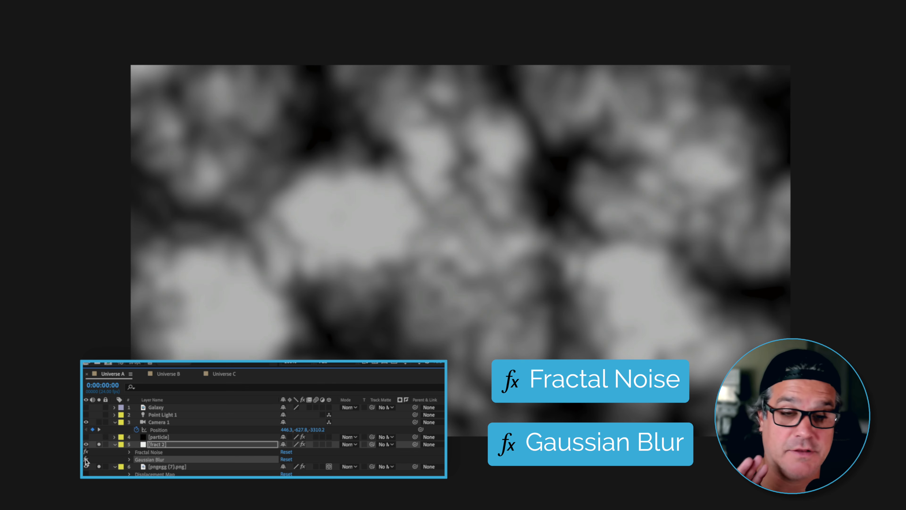
Step: Hide fract 2, then enable the pngegg Displacement Map and expand its settings
click(114, 444)
click(85, 445)
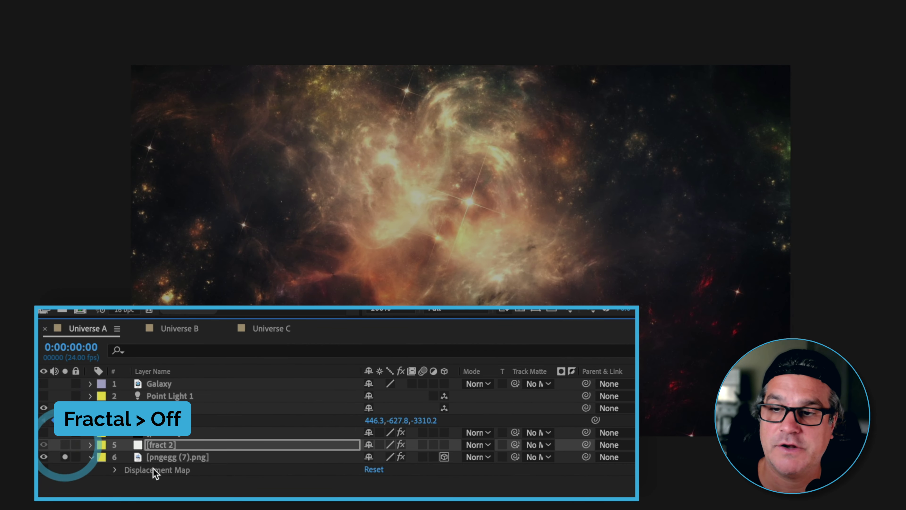
click(44, 470)
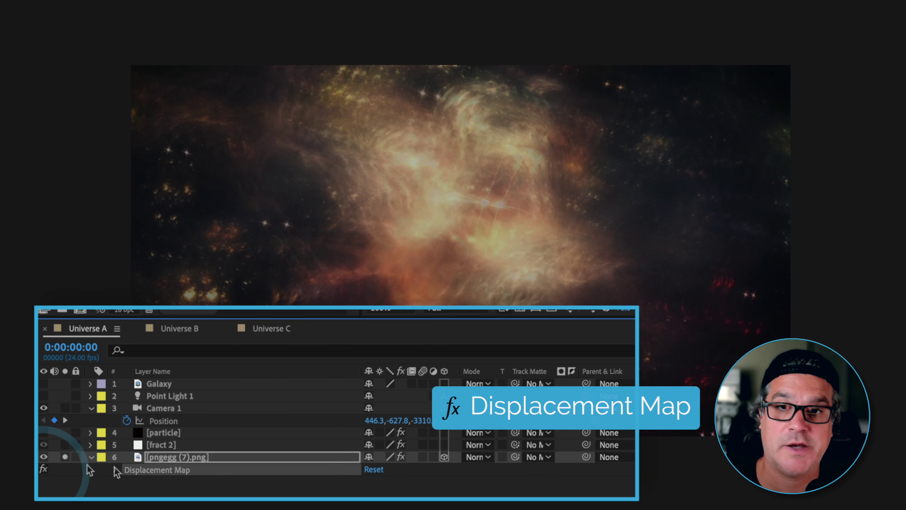
click(116, 470)
scroll(117, 482, down, 2)
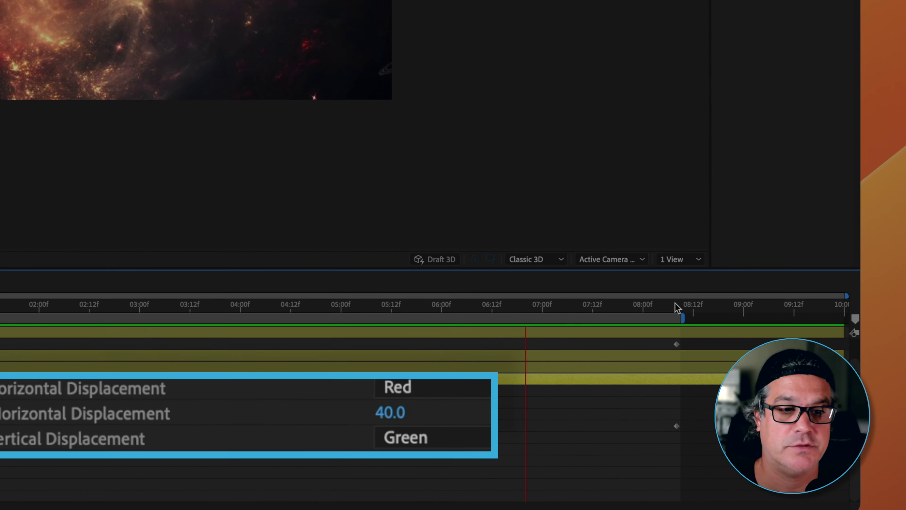
Step: Scrub the Max Horizontal Displacement animation swinging between about 25 and -8
click(677, 306)
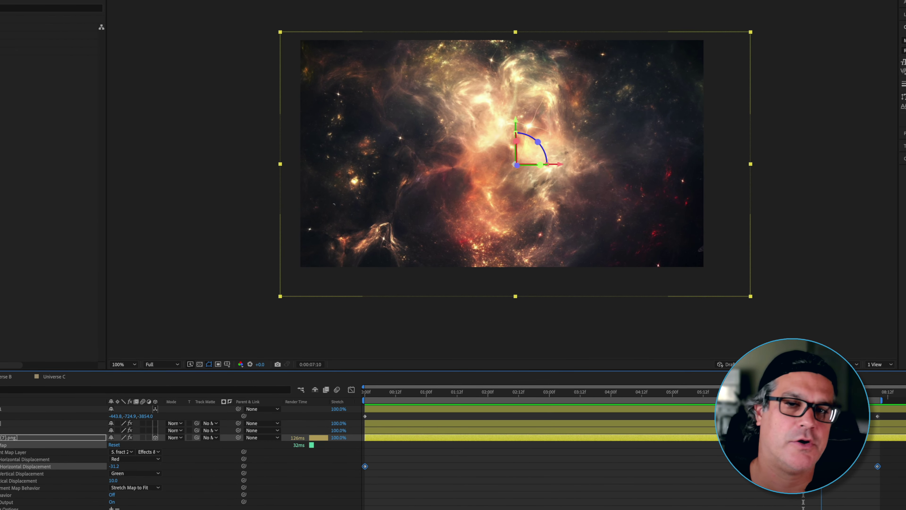
drag(731, 393, 713, 404)
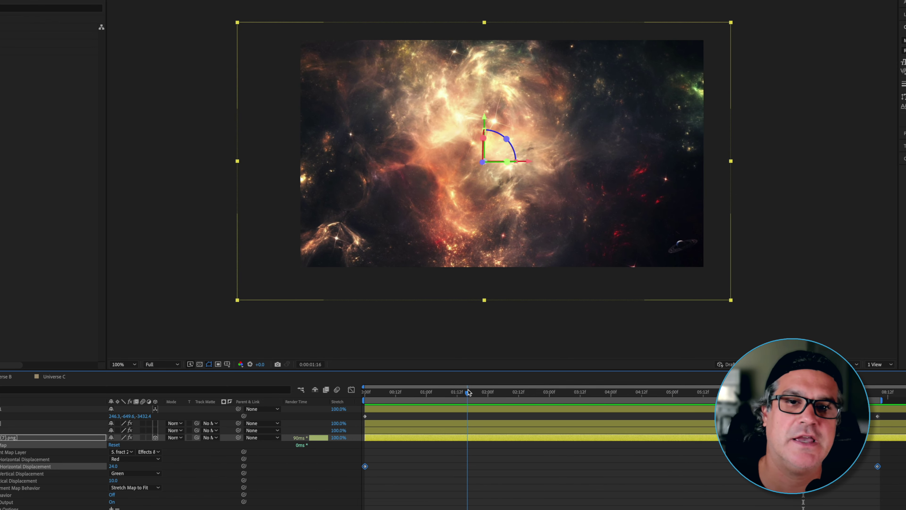
drag(632, 394, 669, 402)
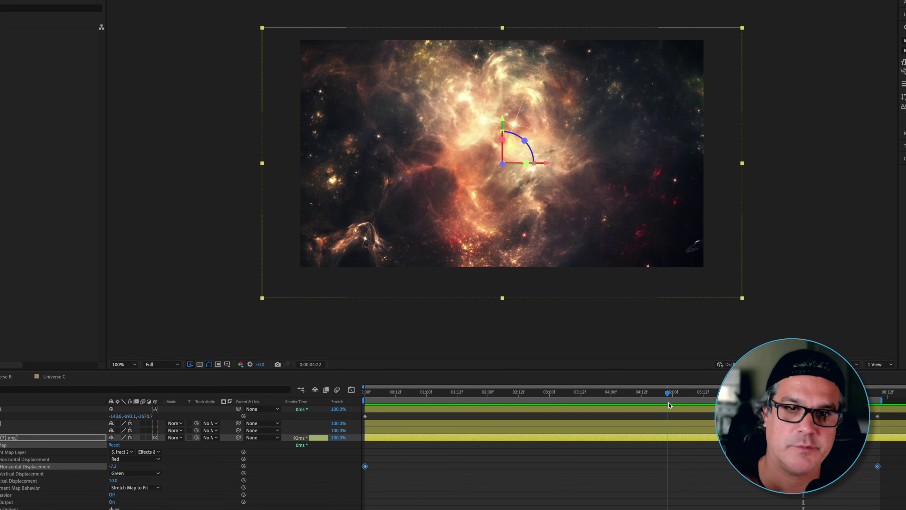
click(425, 399)
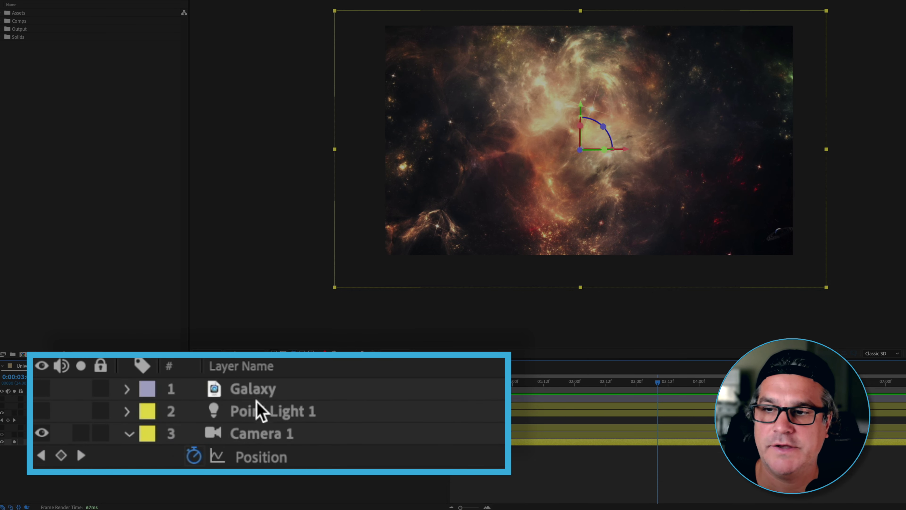
click(73, 406)
click(2, 407)
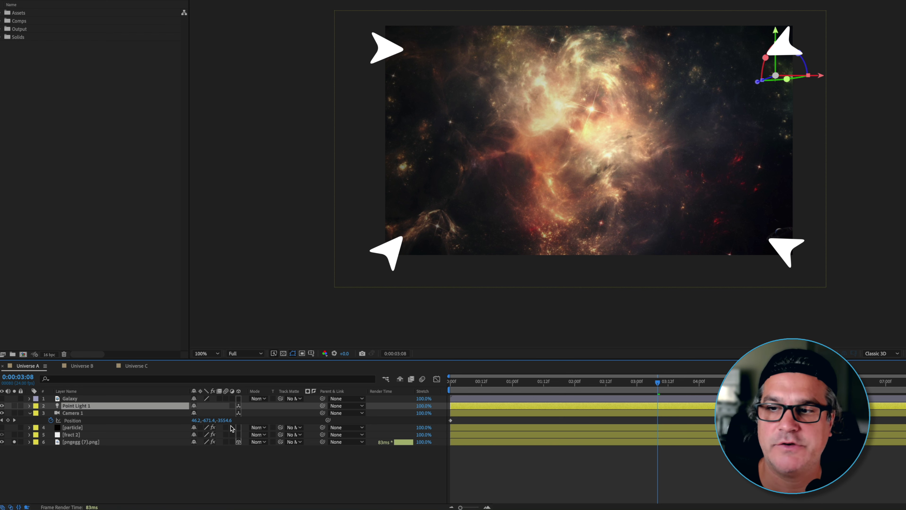
click(2, 407)
click(2, 407)
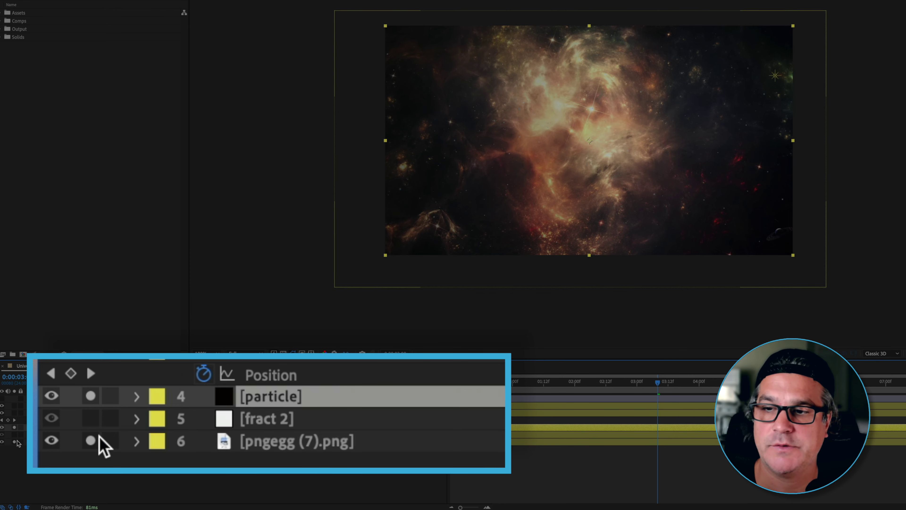
Step: Unsolo layer 6, select the particle layer's CC Particle World, scrub it, and hide guides
click(14, 442)
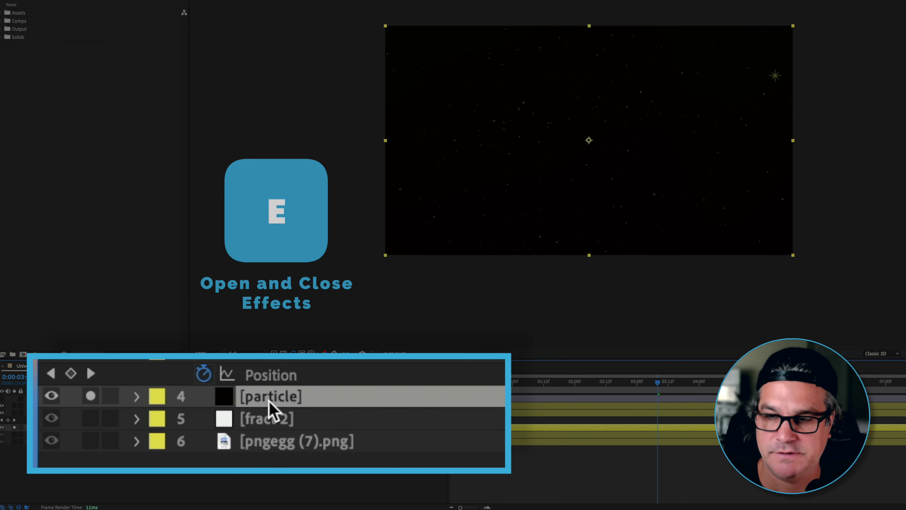
key(e)
click(260, 421)
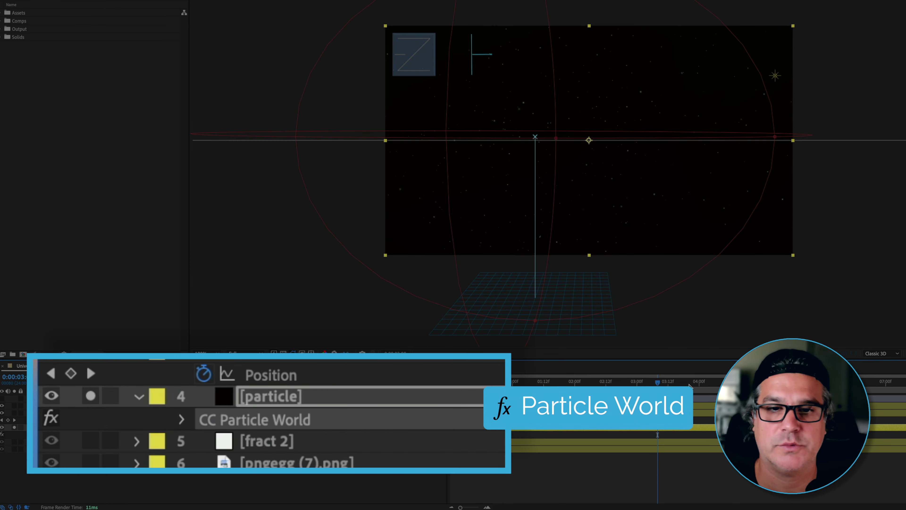
click(431, 381)
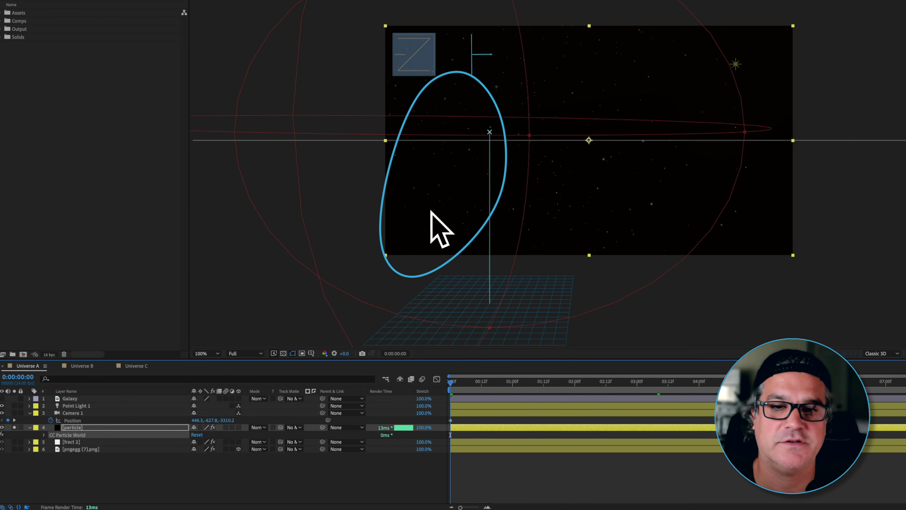
drag(481, 384, 794, 385)
key(F2)
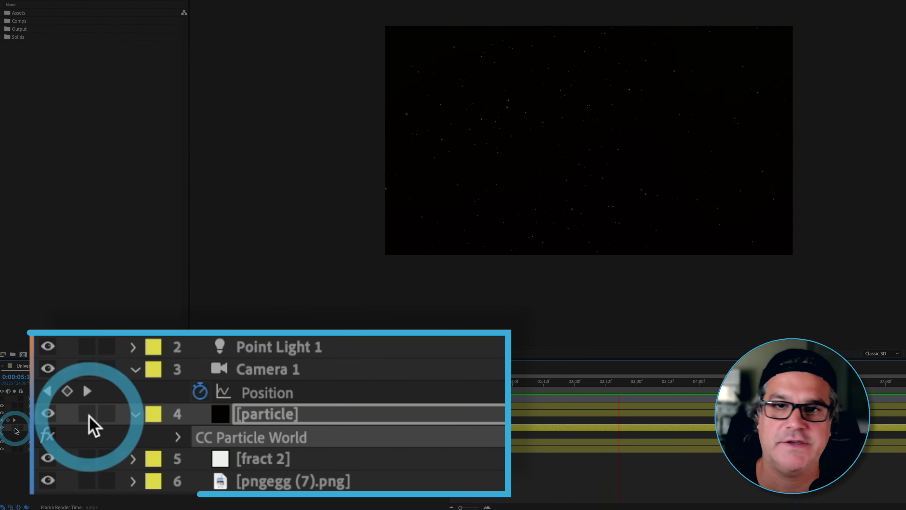
Step: Toggle the fract 2 layer's visibility on and back off
click(15, 428)
click(2, 442)
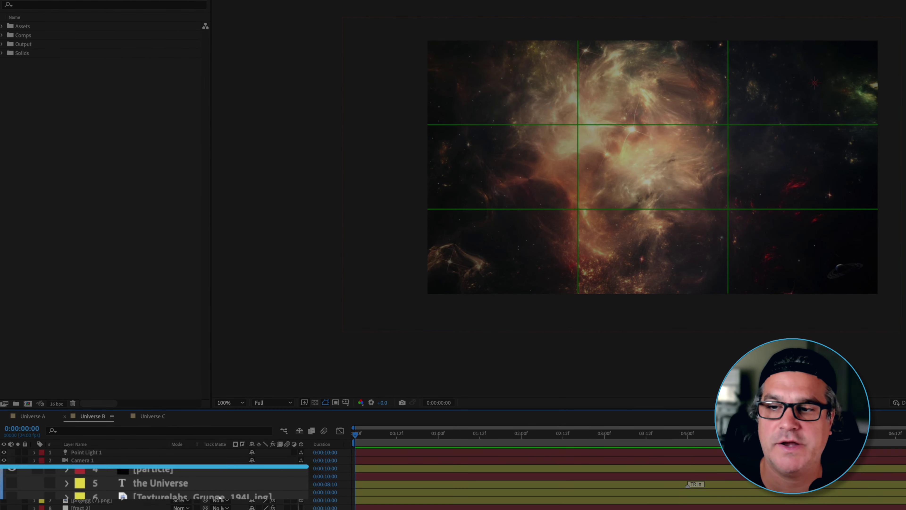
Step: Show the Universe title's Position (60.8,-723.5,-1000.0) and preview the camera move to it
click(183, 483)
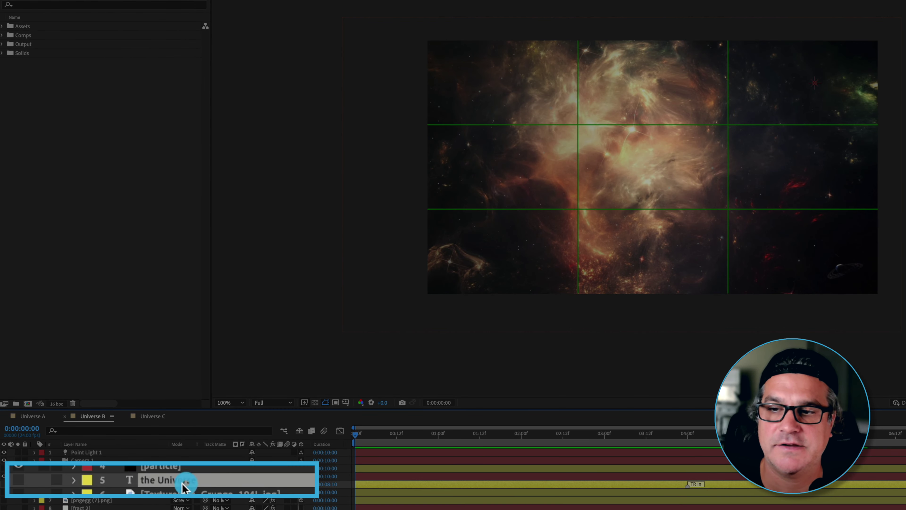
click(19, 482)
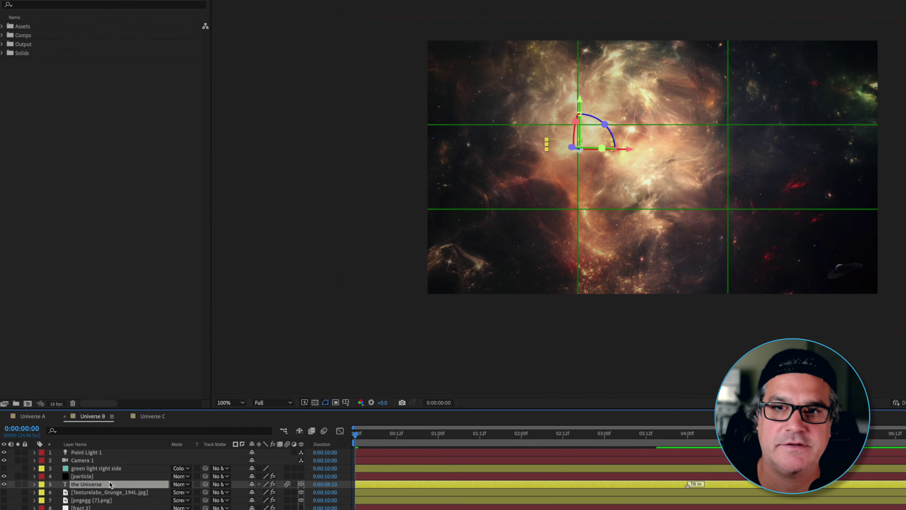
drag(435, 433, 844, 439)
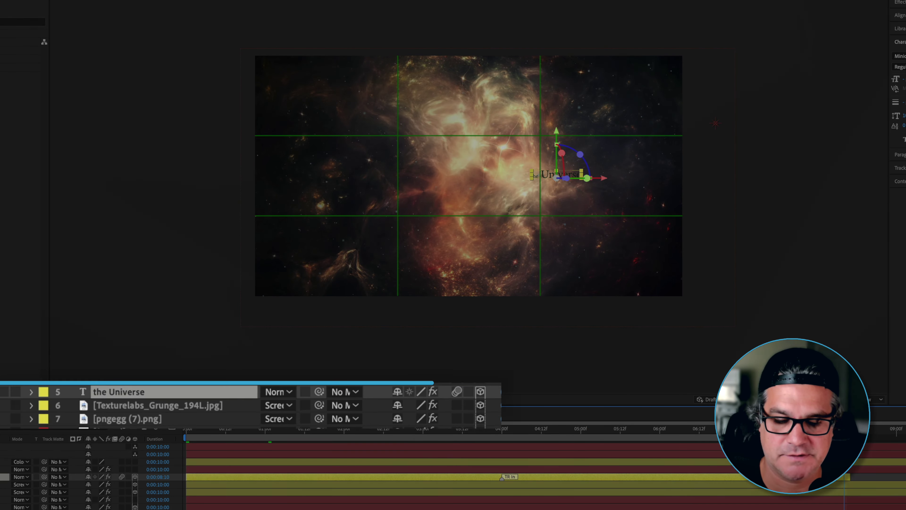
key(p)
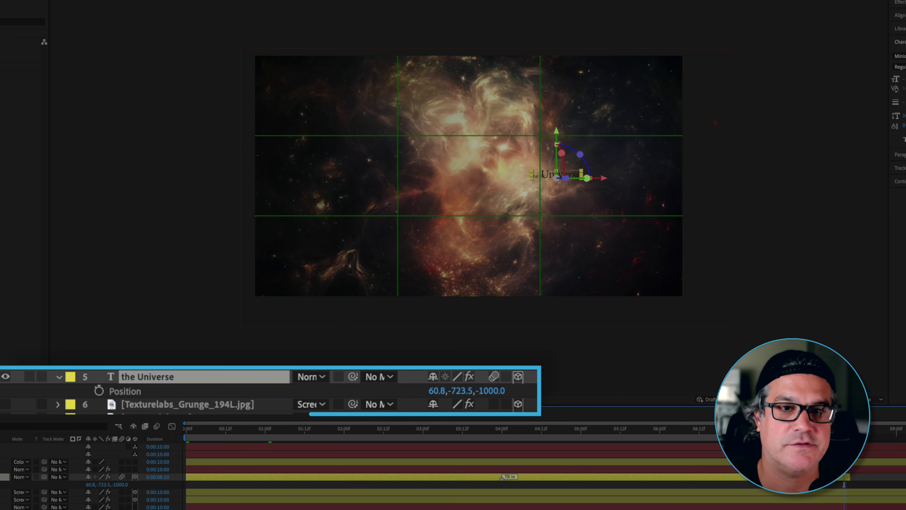
click(532, 441)
drag(532, 440, 110, 427)
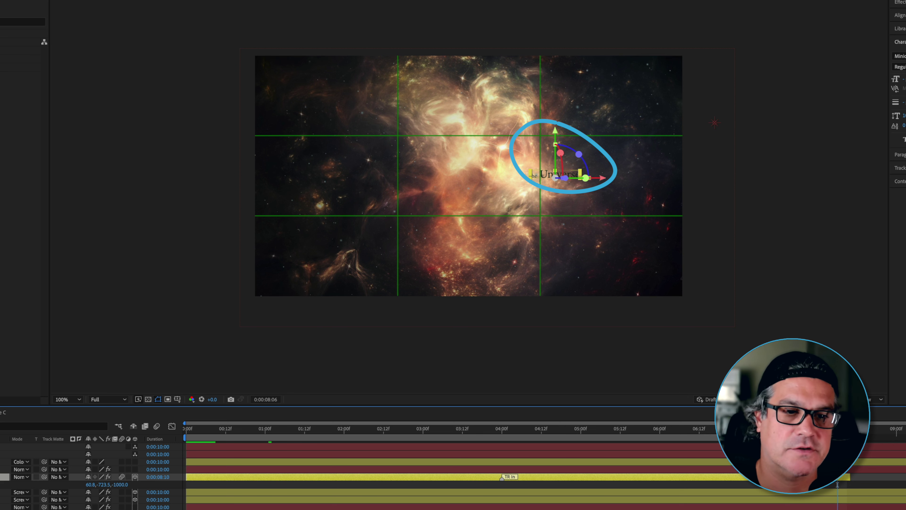
key(space)
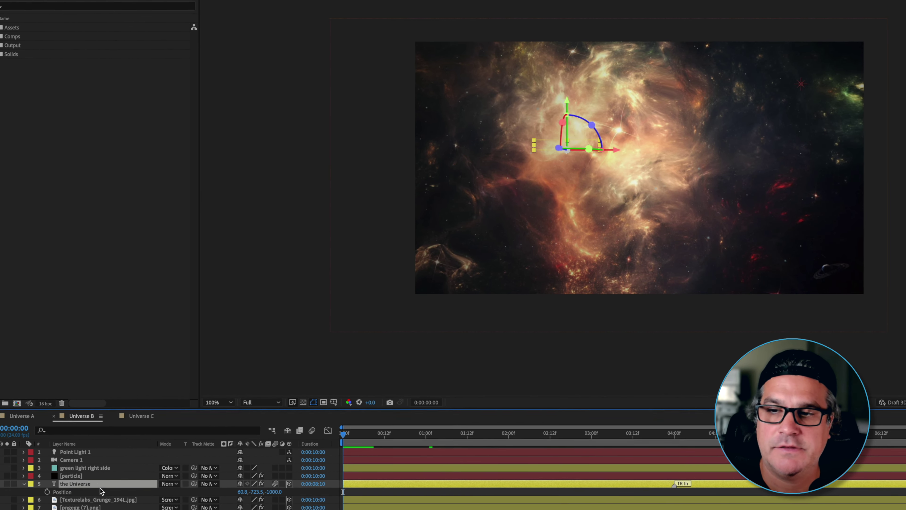
Step: Solo layer 5, the Universe title
click(108, 485)
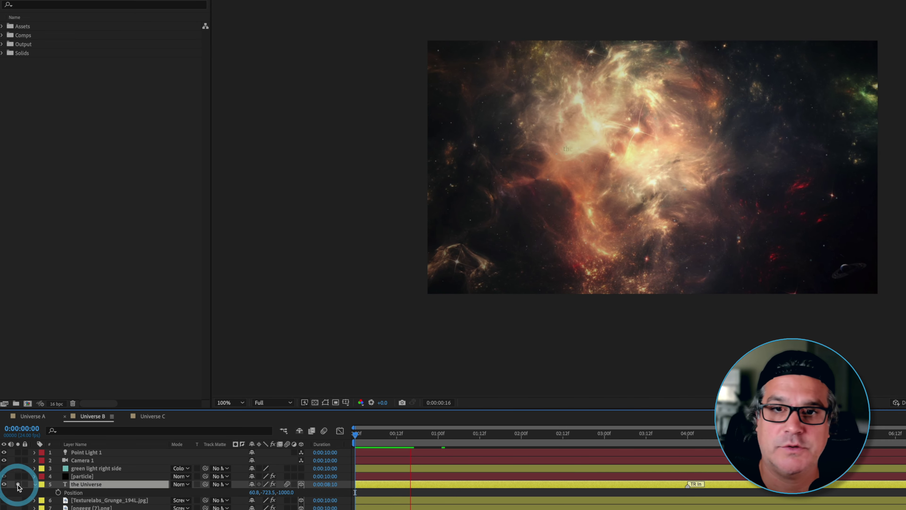
click(18, 485)
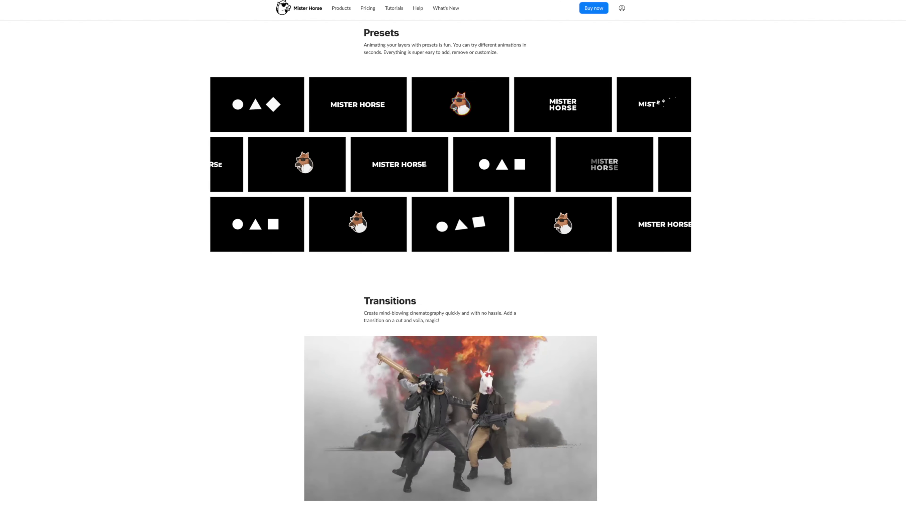
Step: Scroll the Mister Horse page down past Transitions and Sound effects
scroll(453, 249, down, 5)
scroll(453, 250, down, 11)
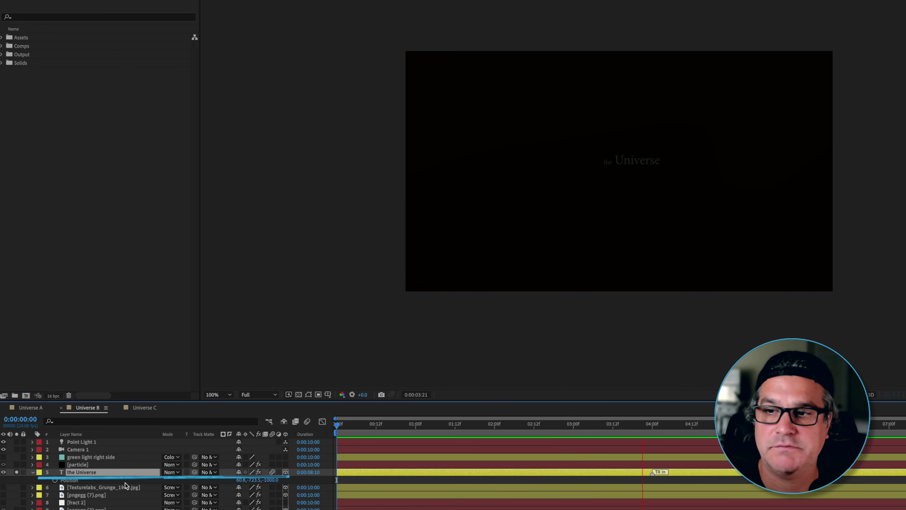
Step: Unsolo the title, reveal its Tint and Gaussian Blur effects, and fit the viewer
click(16, 473)
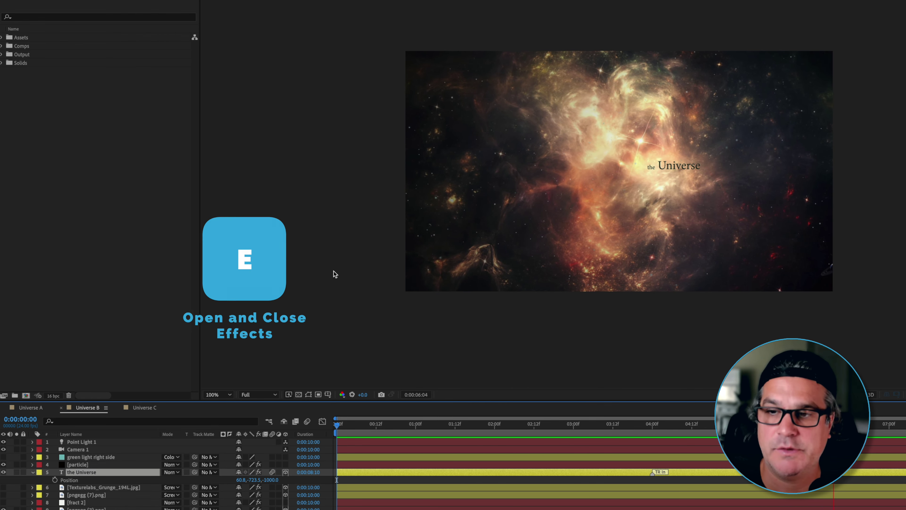
key(e)
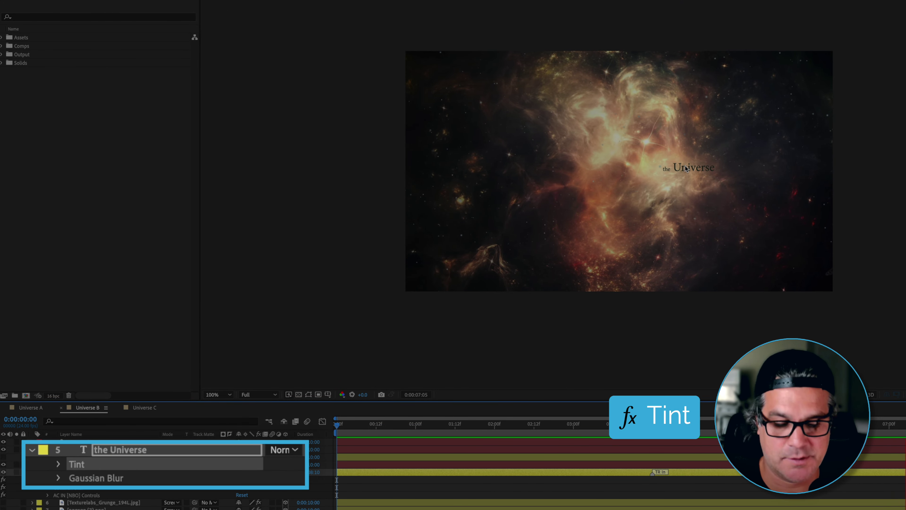
click(223, 395)
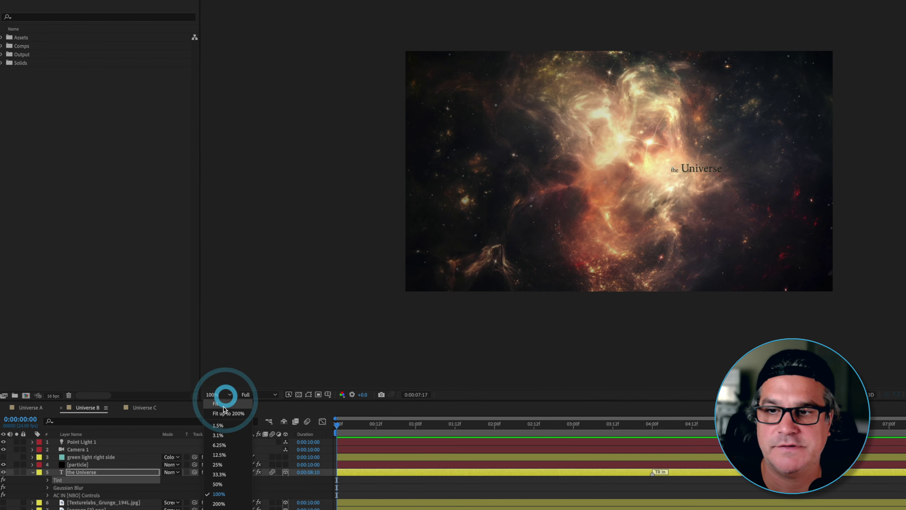
click(223, 404)
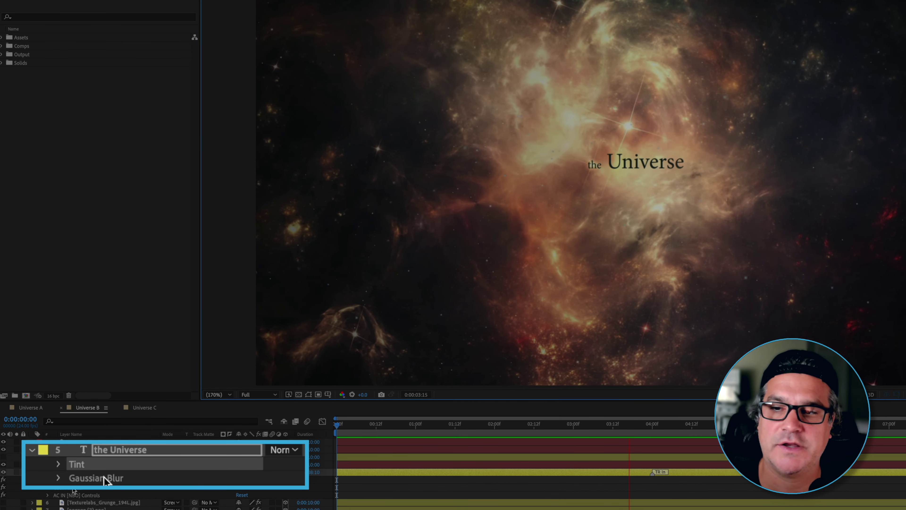
click(74, 488)
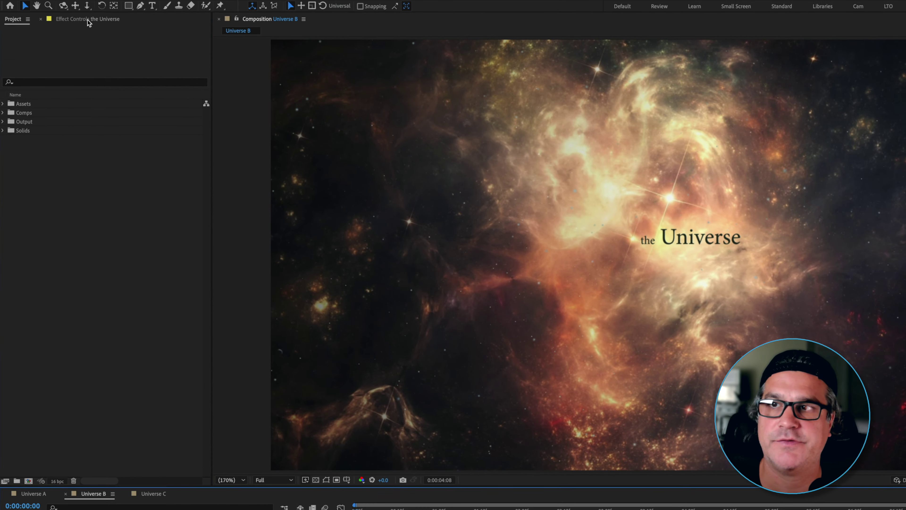
click(87, 21)
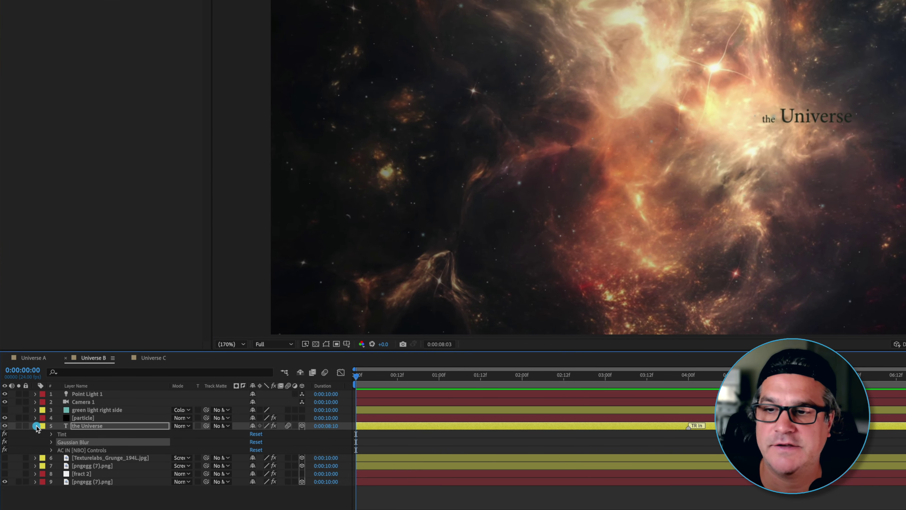
Step: Make the Texturelabs_Grunge layer visible and solo it
click(36, 426)
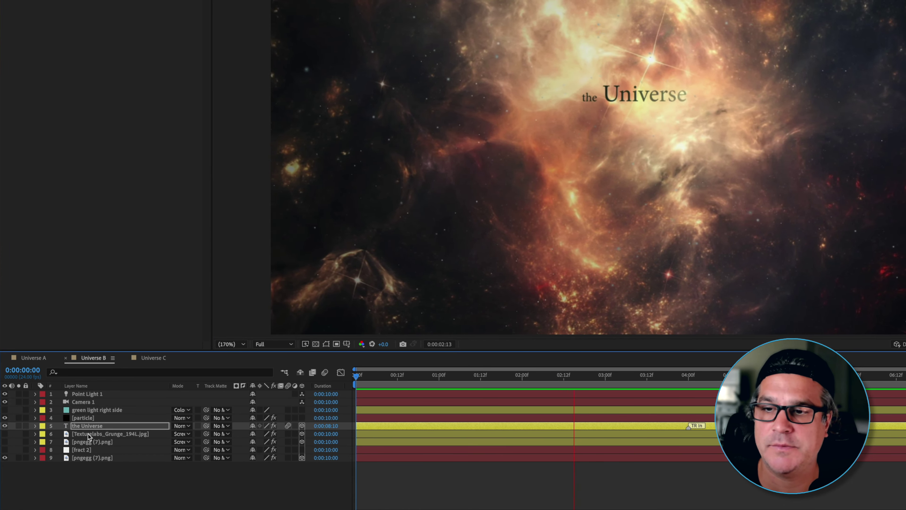
click(84, 436)
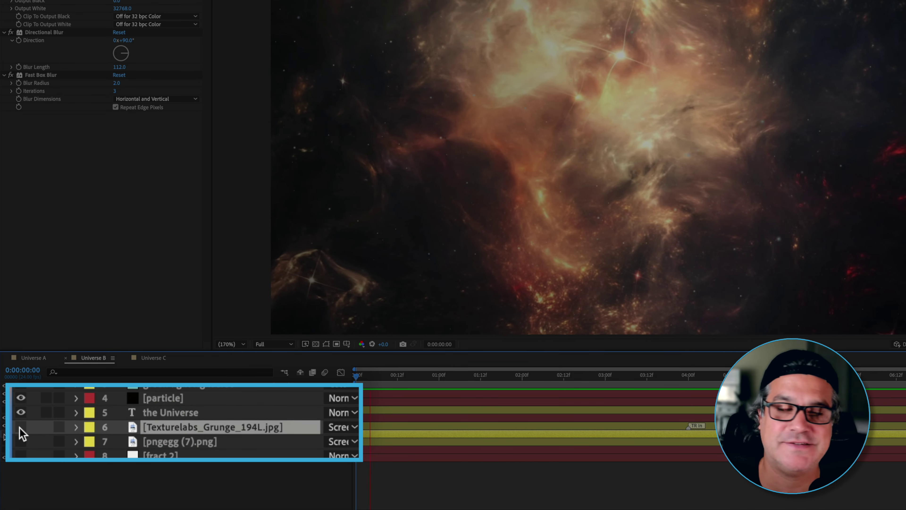
click(20, 427)
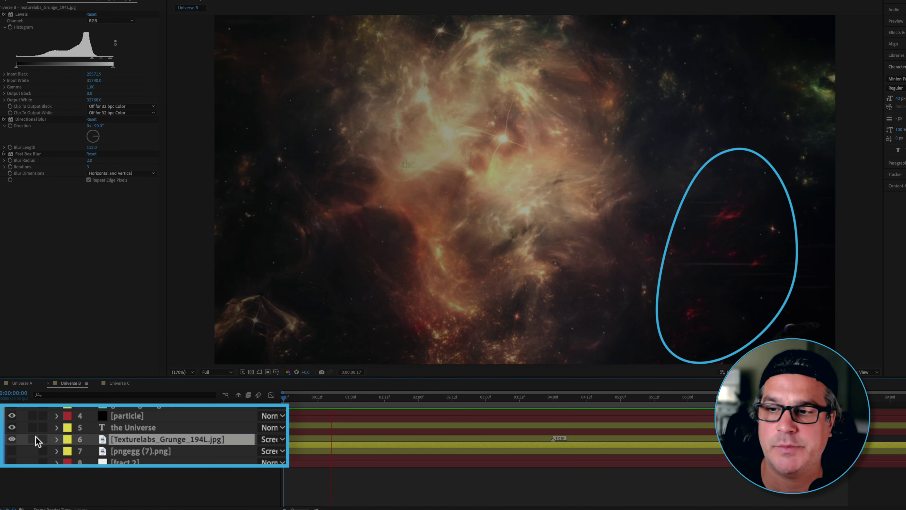
click(32, 439)
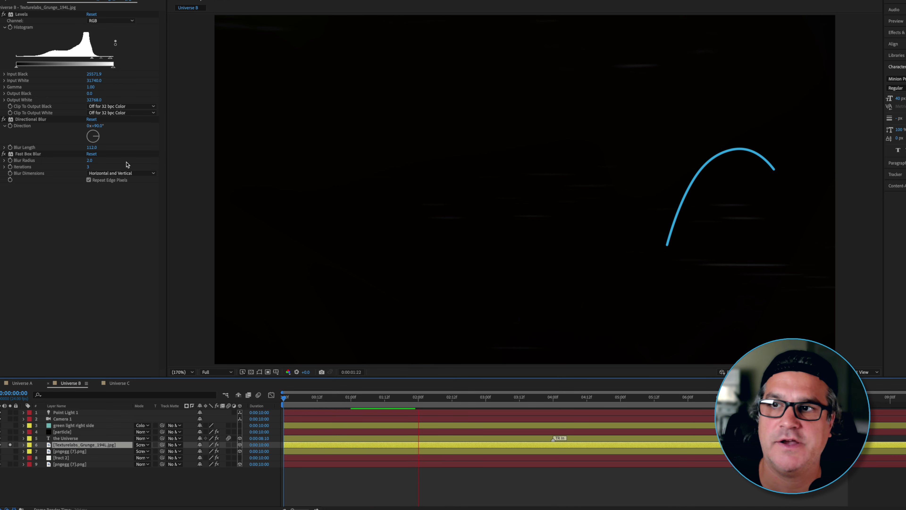
Step: Compare the grunge with Levels and Directional Blur toggled, preview, then unsolo it
click(3, 120)
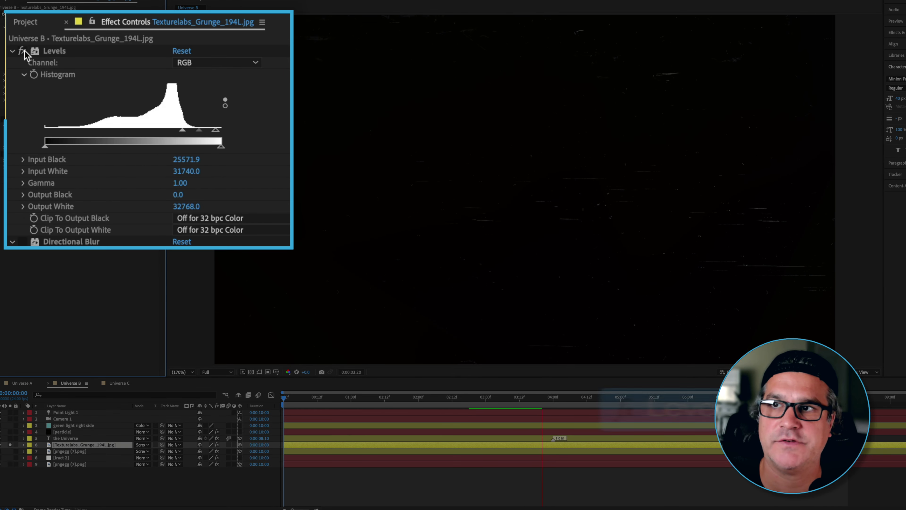
click(4, 14)
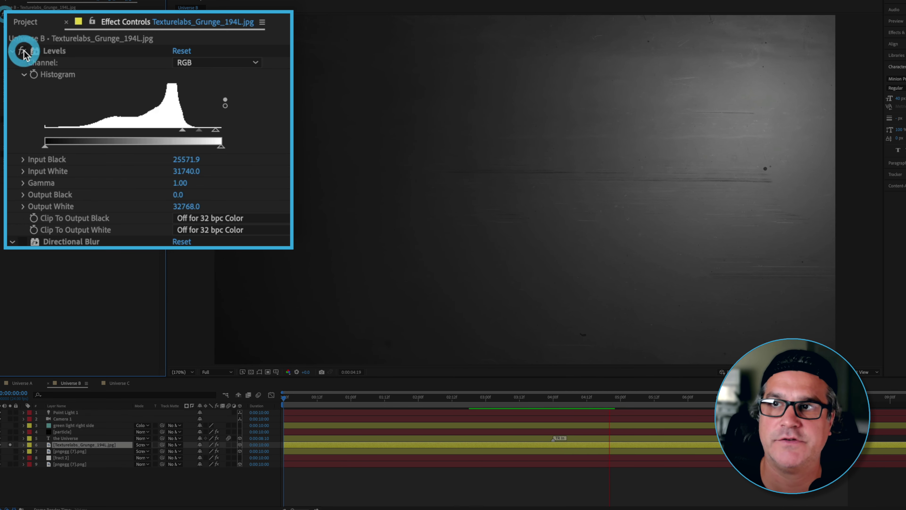
click(23, 52)
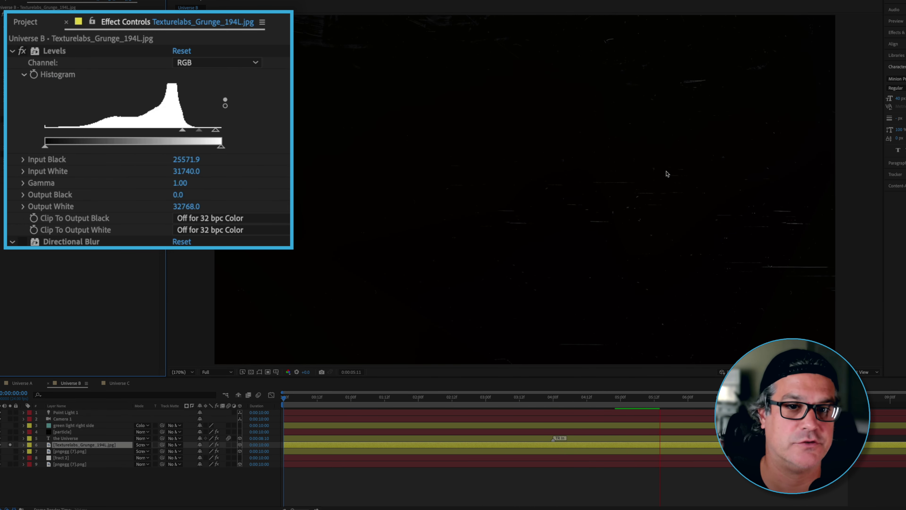
scroll(91, 208, down, 3)
click(67, 118)
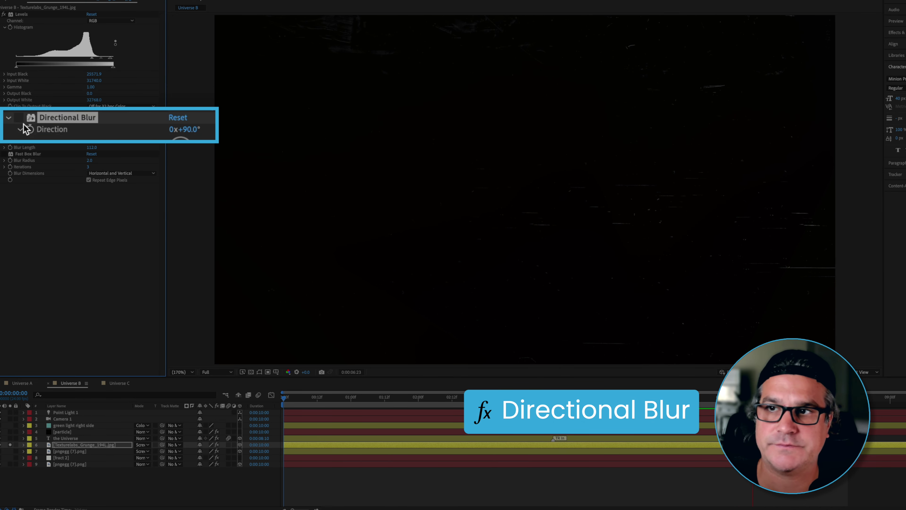
click(18, 118)
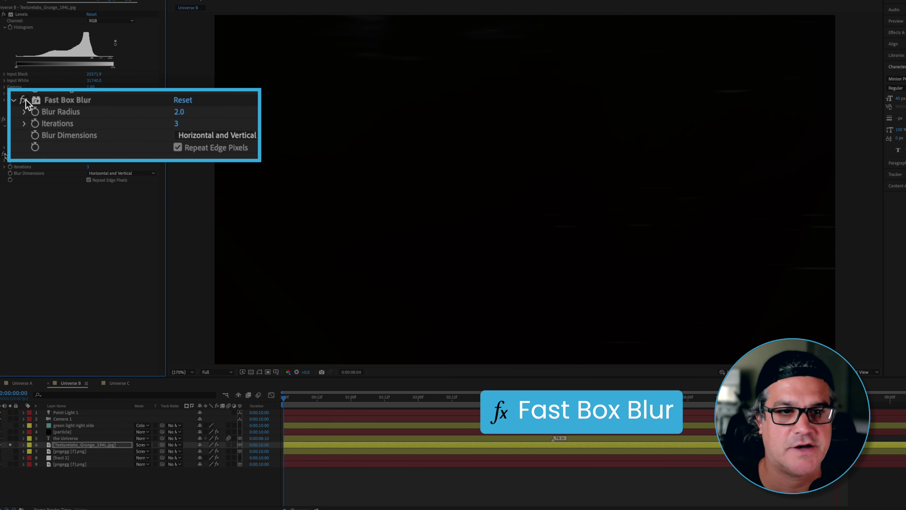
key(space)
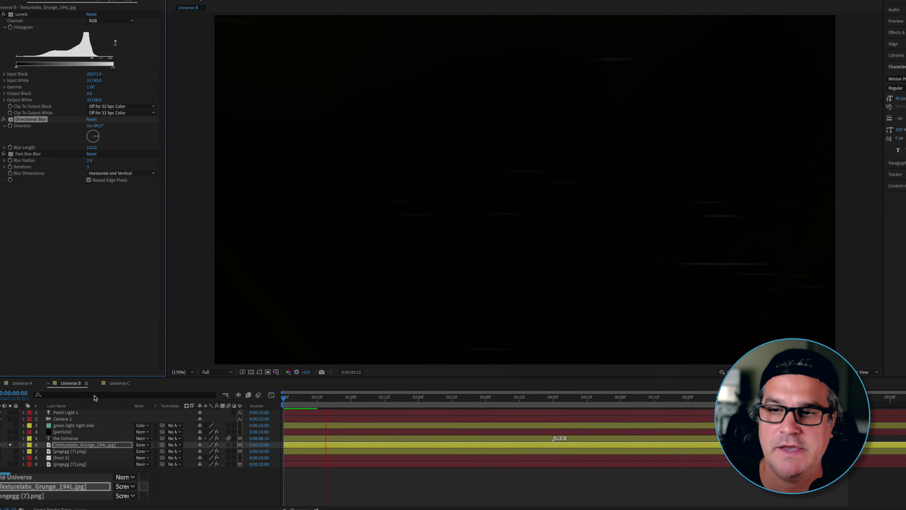
click(16, 446)
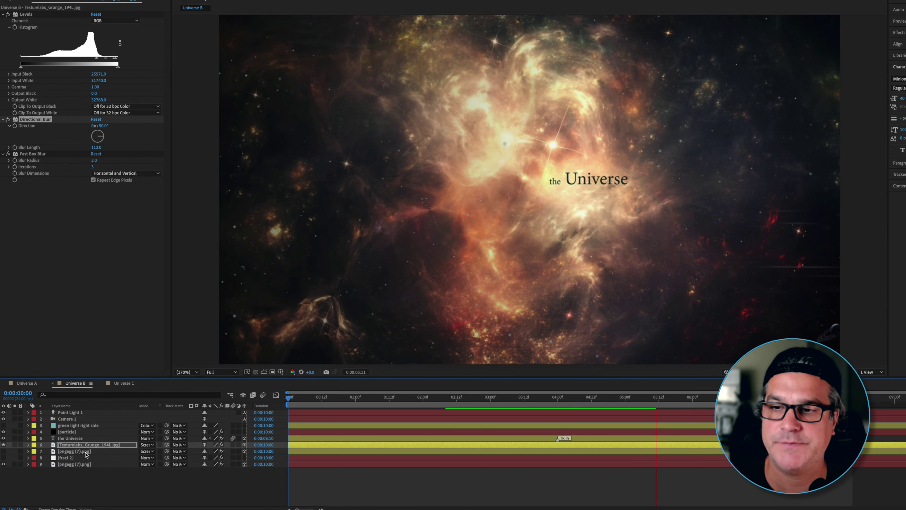
Step: Solo the two pngegg (7).png light layers, 7 and 9
click(85, 452)
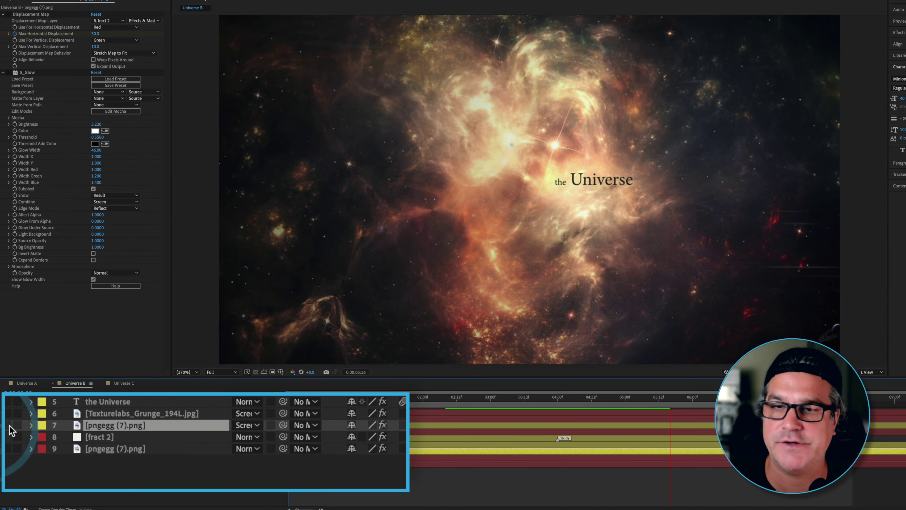
click(108, 449)
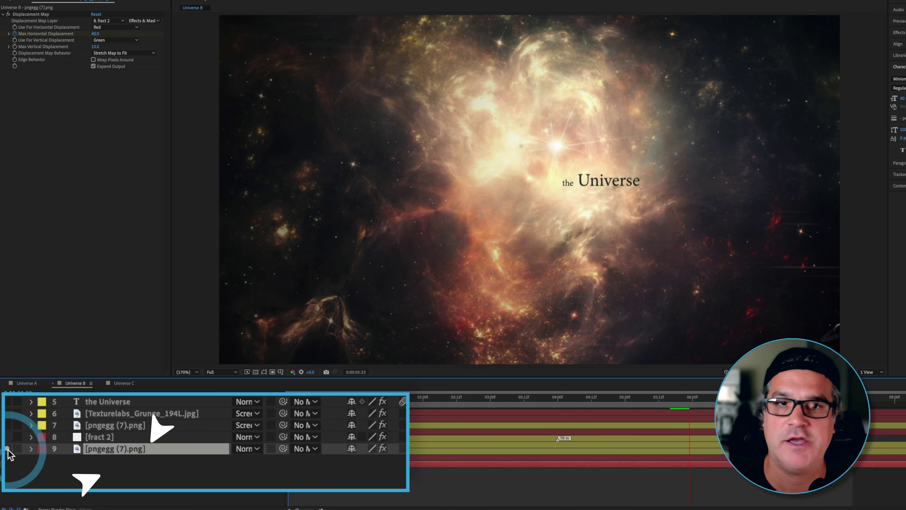
click(7, 448)
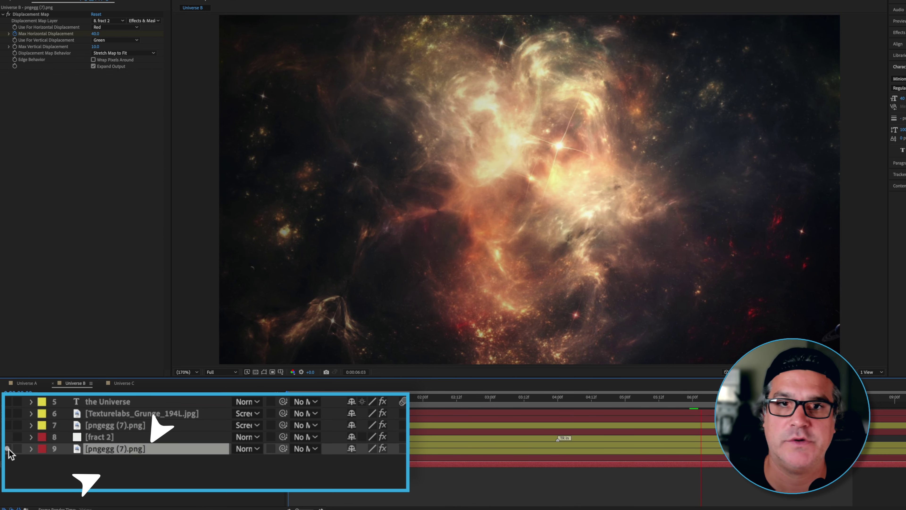
click(108, 426)
Step: Reveal the glow layer's effects and select its Displacement Map
click(7, 425)
key(e)
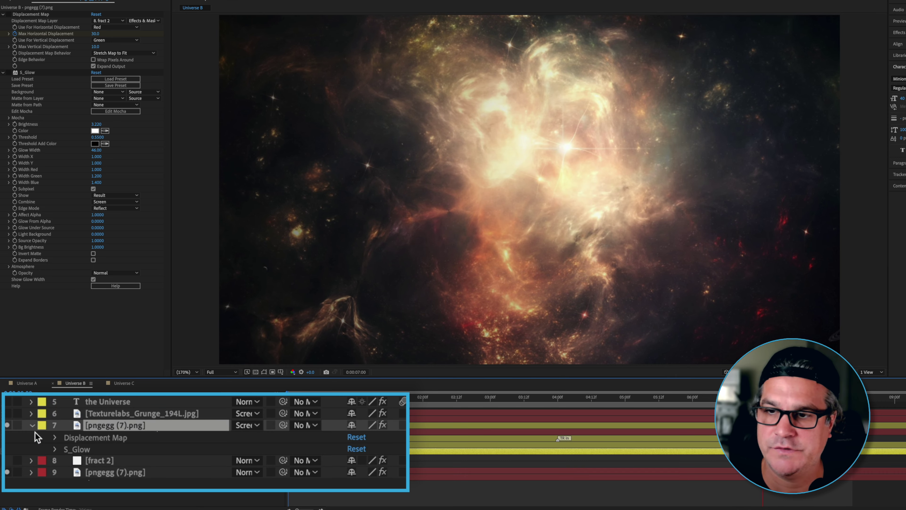
click(86, 438)
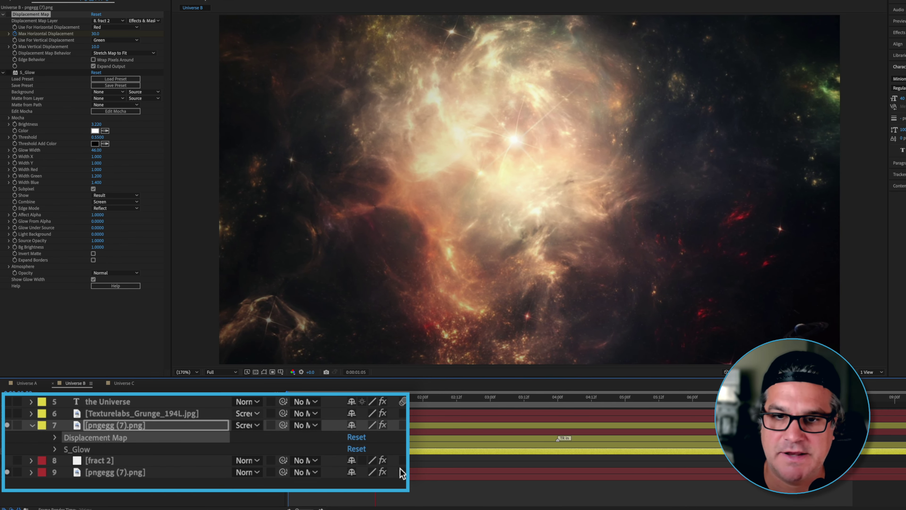
Step: Inspect the glow layer's 20°-to-80° Z Rotation and its feathered Mask 1
key(r)
key(space)
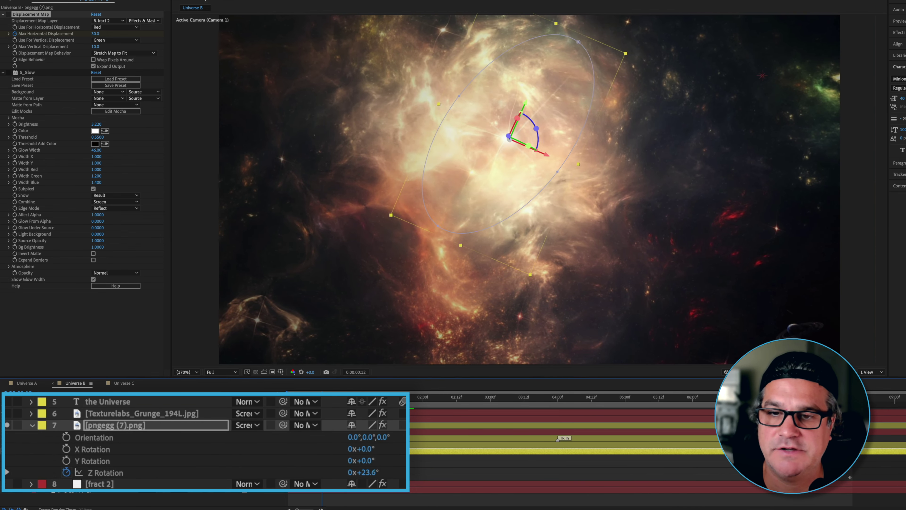
click(100, 473)
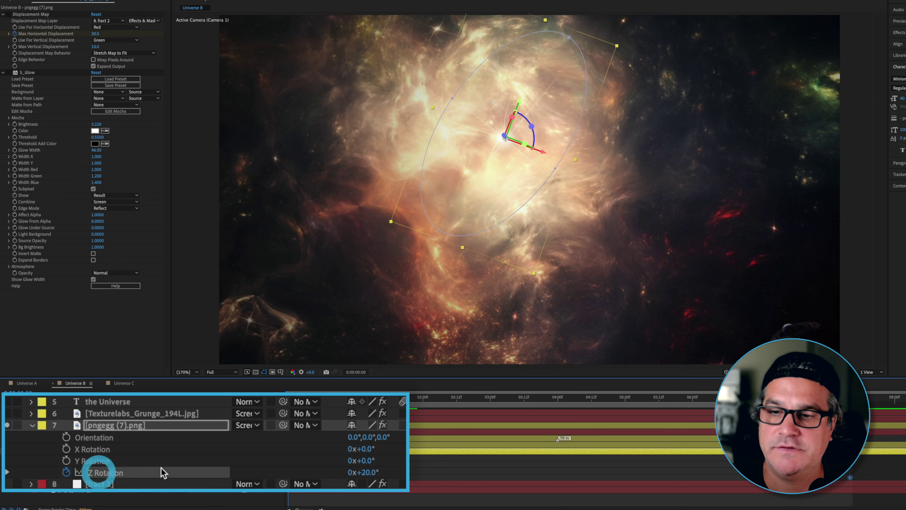
key(space)
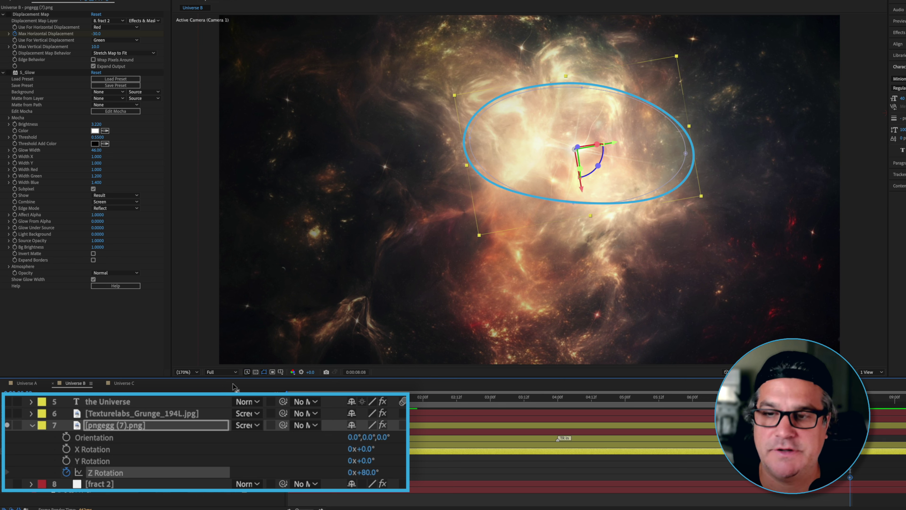
key(m)
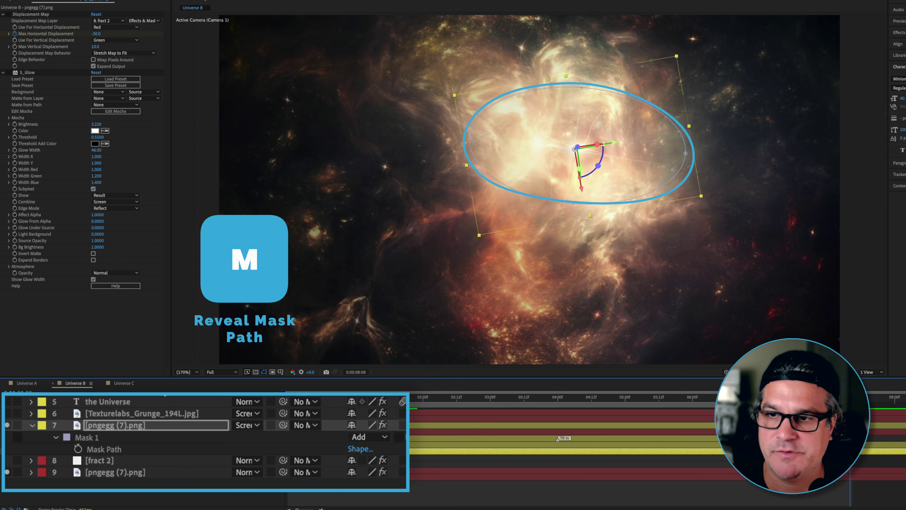
click(95, 442)
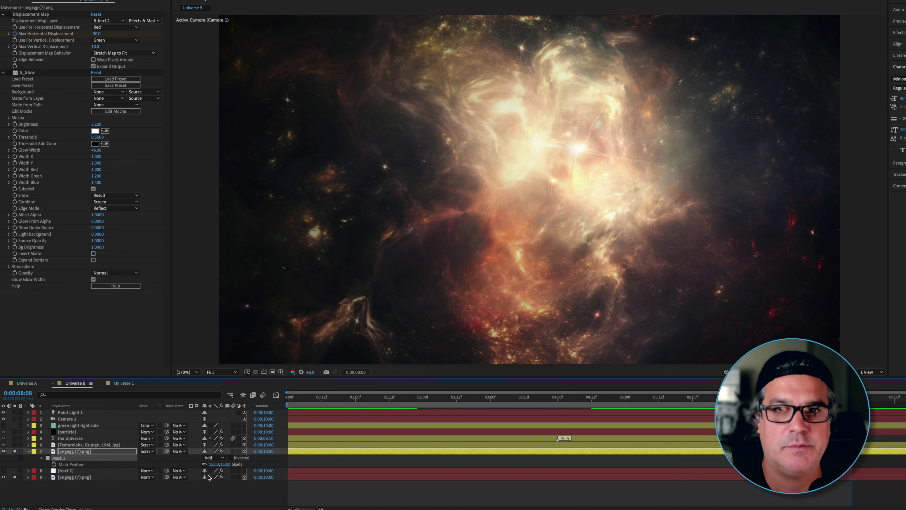
key(space)
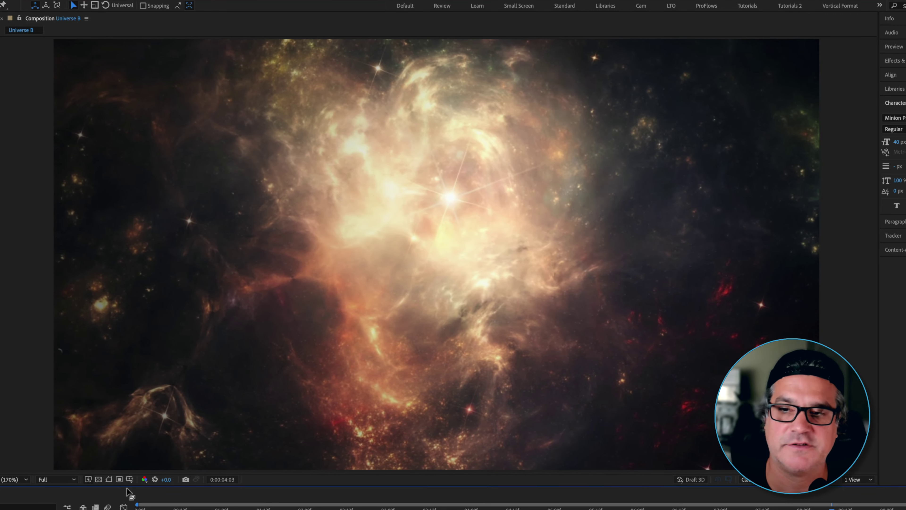
key(grave)
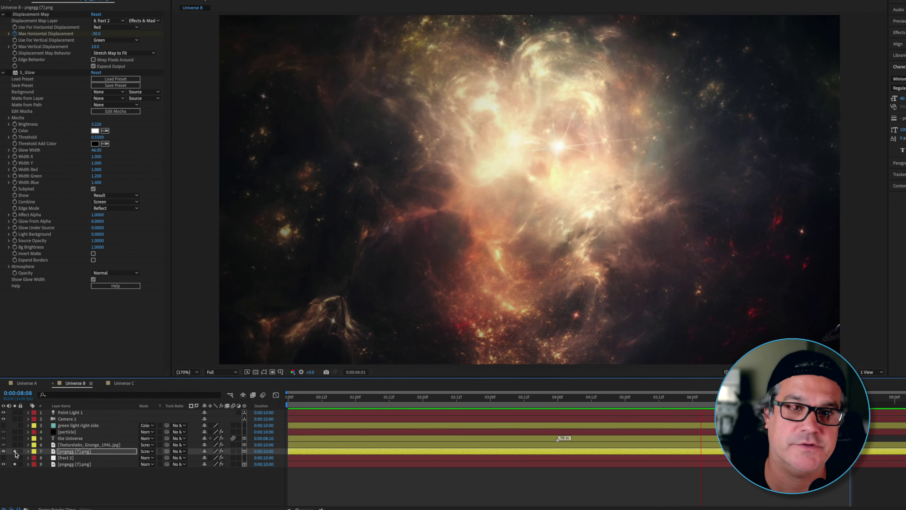
Step: Unsolo layer 9, enable 'green light right side' and show its mask path
click(15, 464)
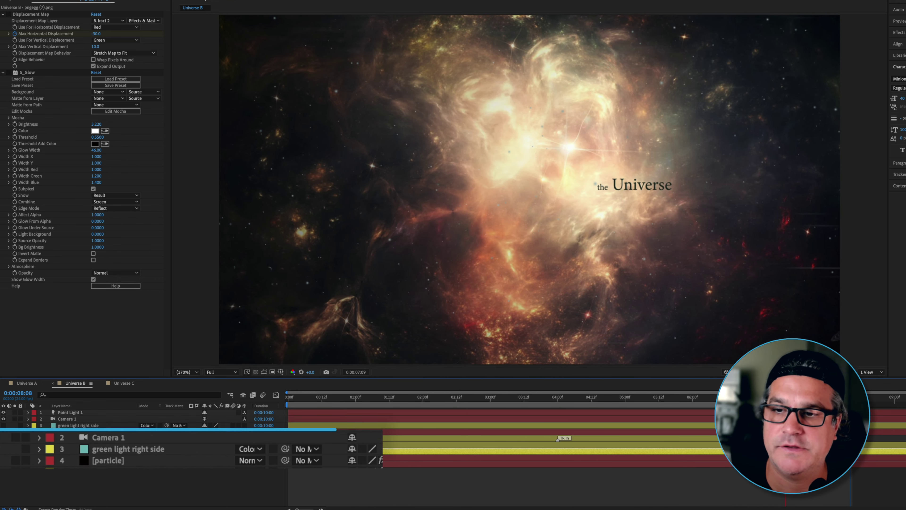
click(74, 425)
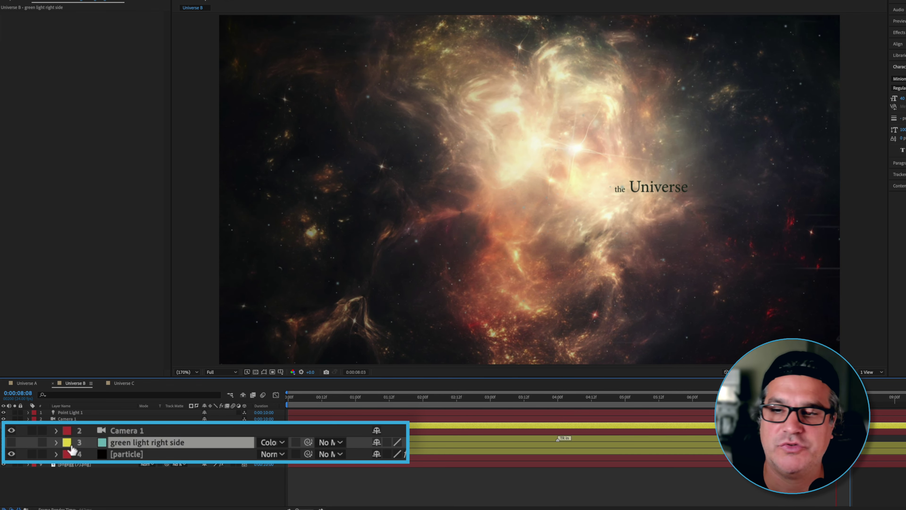
click(11, 442)
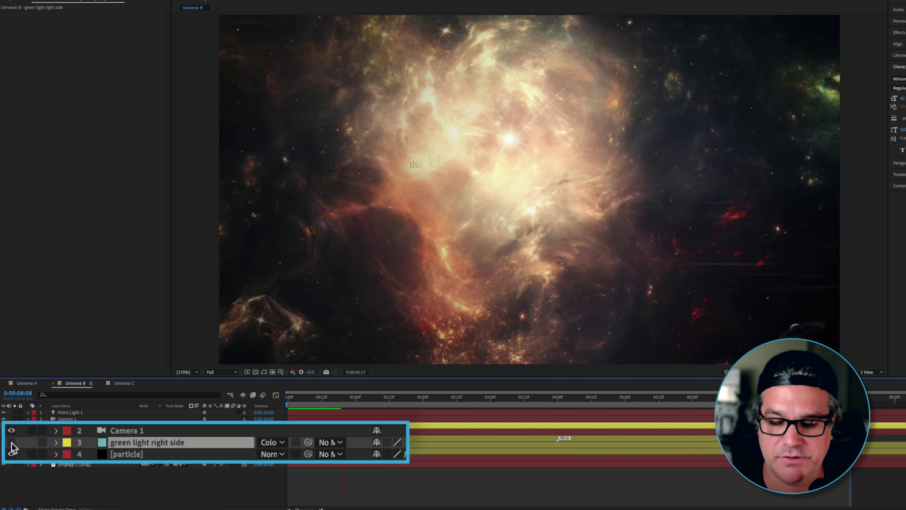
key(m)
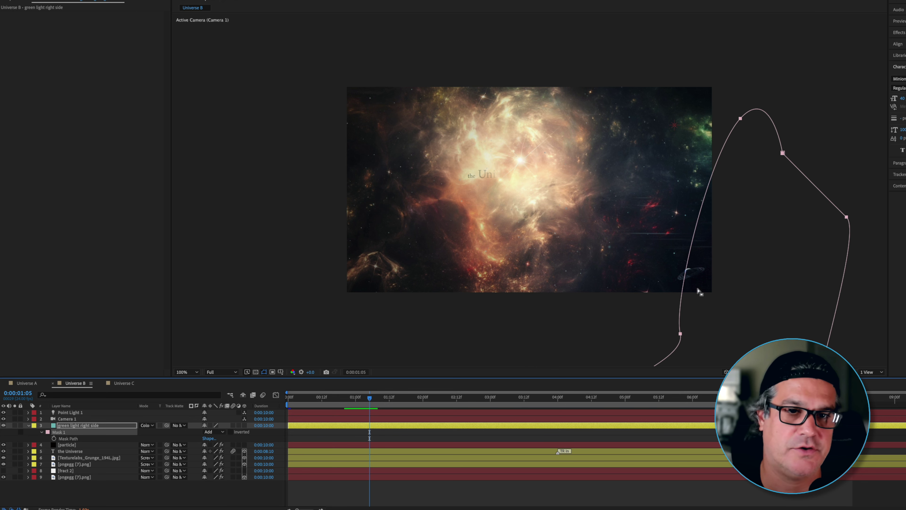
Step: Solo the green light, show its mask feather and wiggle(20,50) opacity, then preview the flicker
click(14, 425)
key(f)
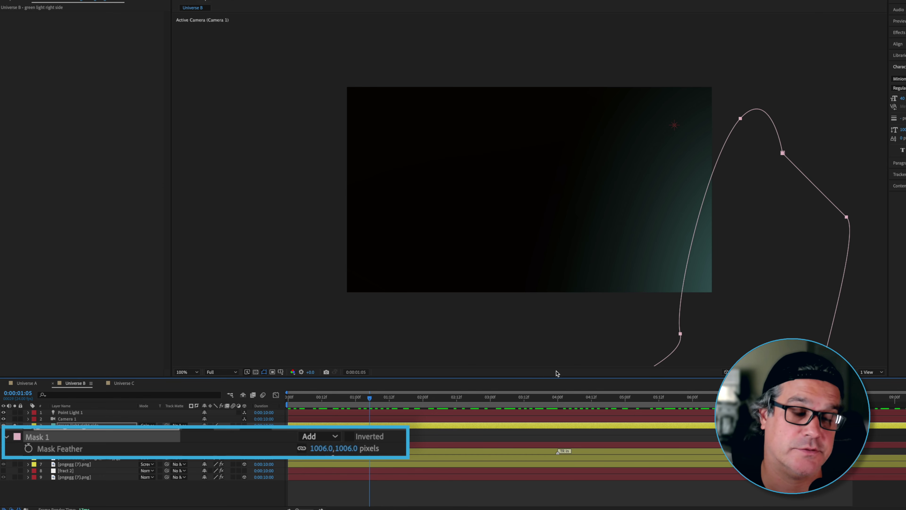
key(t)
click(76, 438)
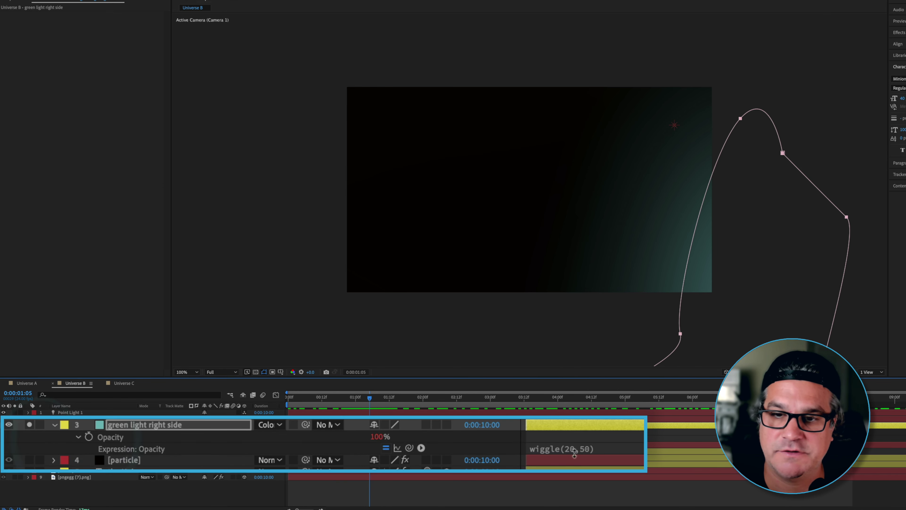
key(space)
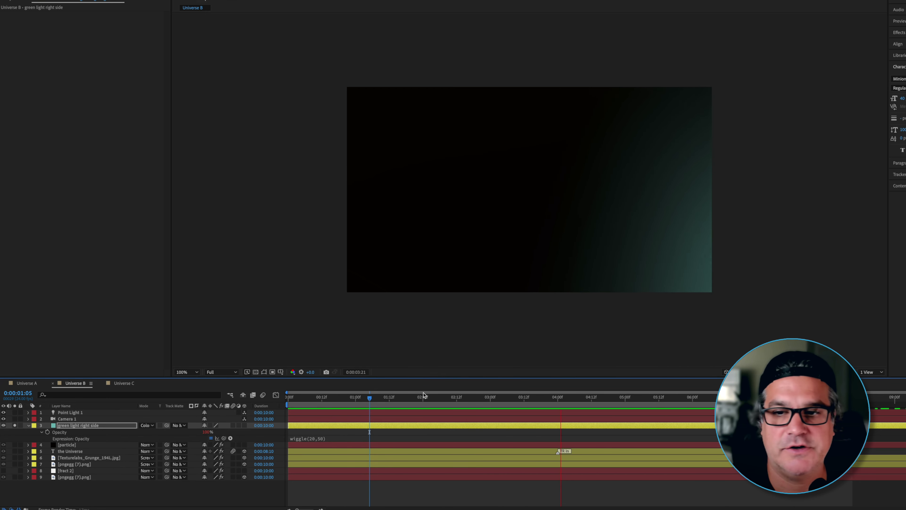
Step: Collapse the green light layer and set viewer magnification to Fit
click(28, 426)
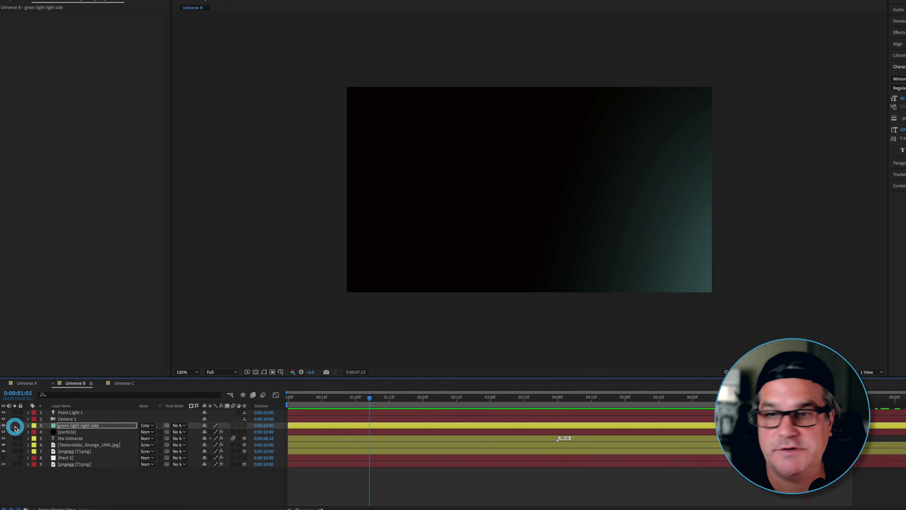
click(187, 372)
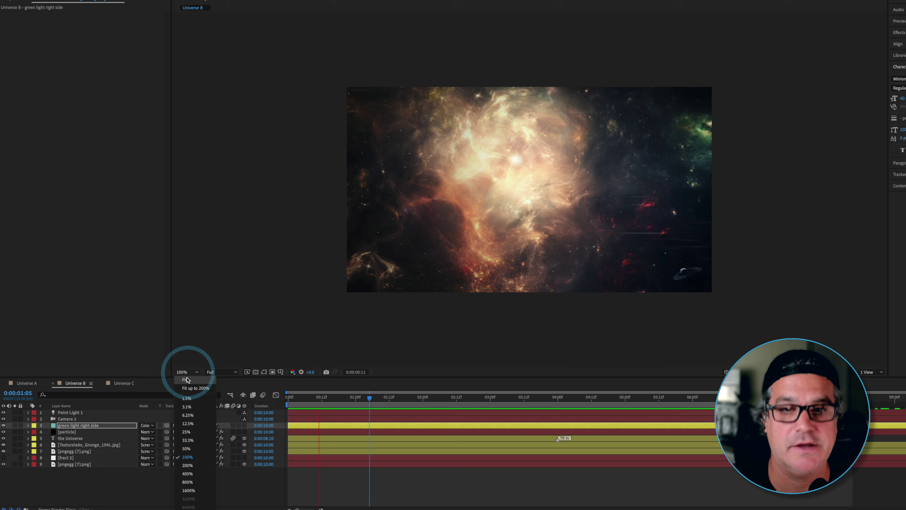
click(186, 380)
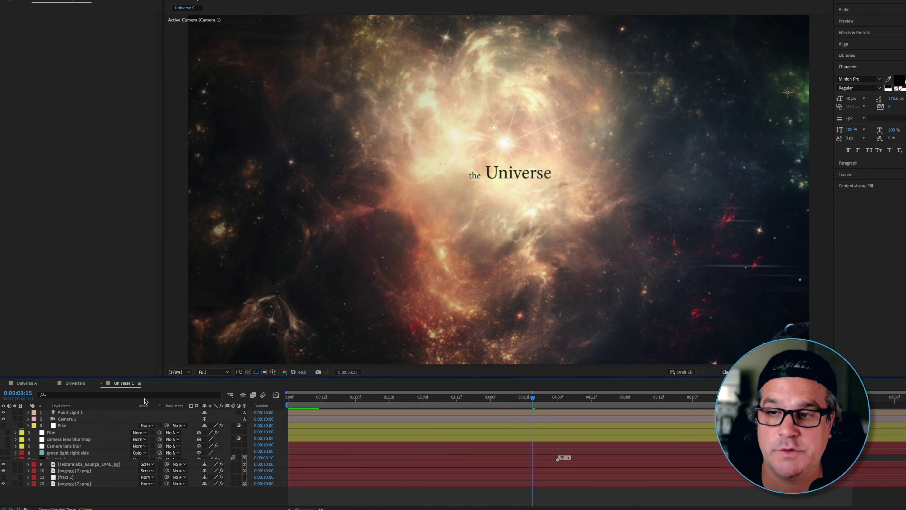
Step: Set the Camera Lens Blur effect's Blur Map layer to '4. camera lens blur map'
click(148, 450)
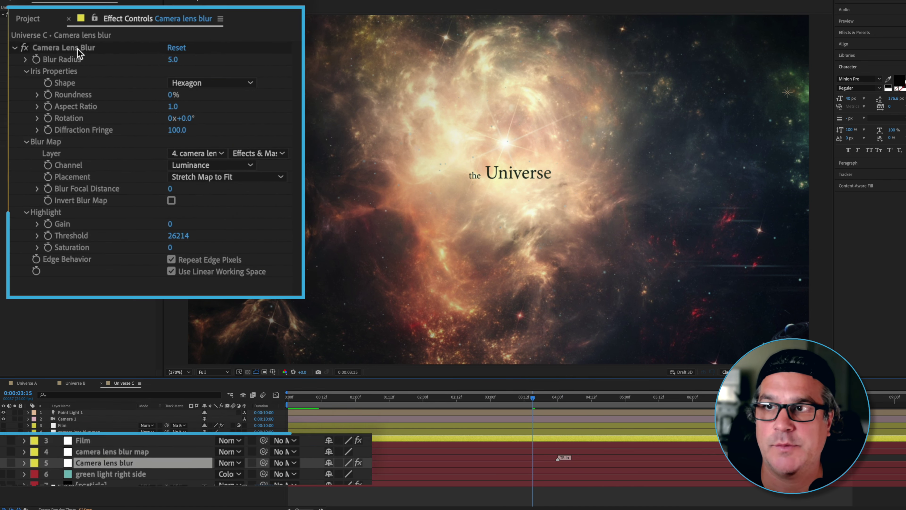
click(34, 14)
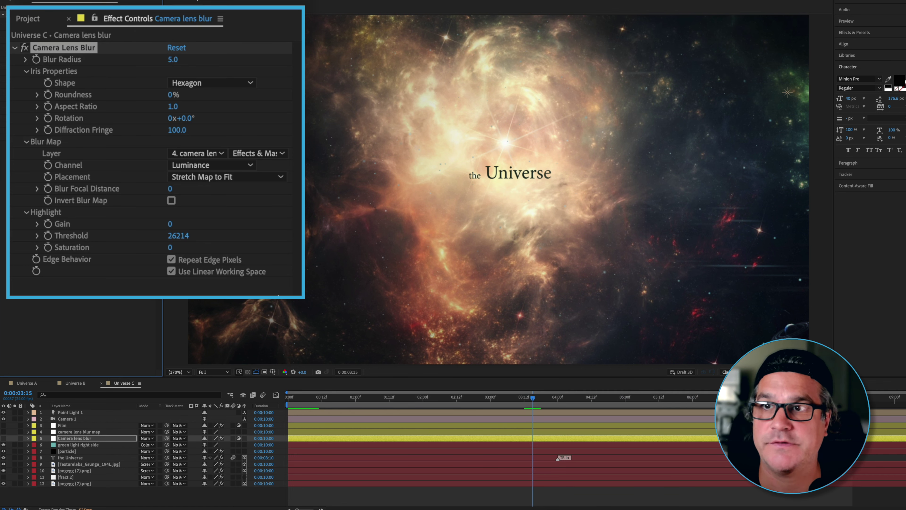
click(196, 154)
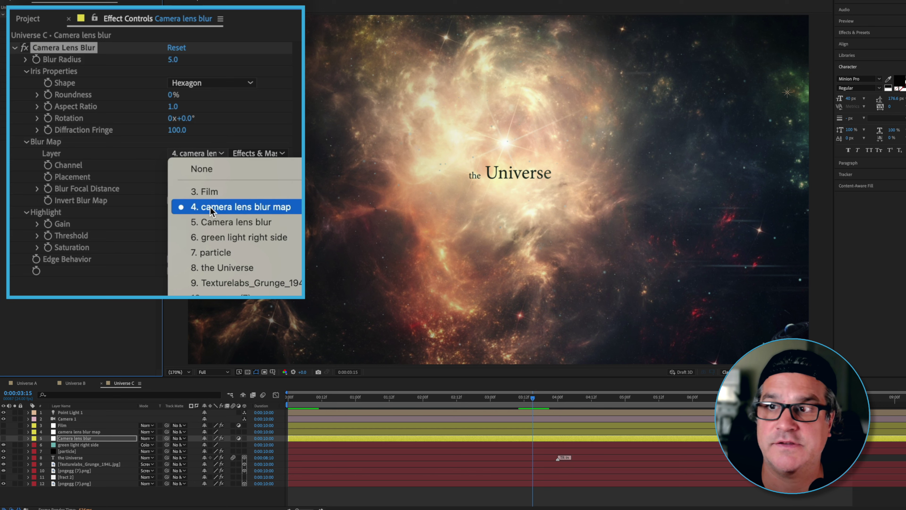
click(176, 210)
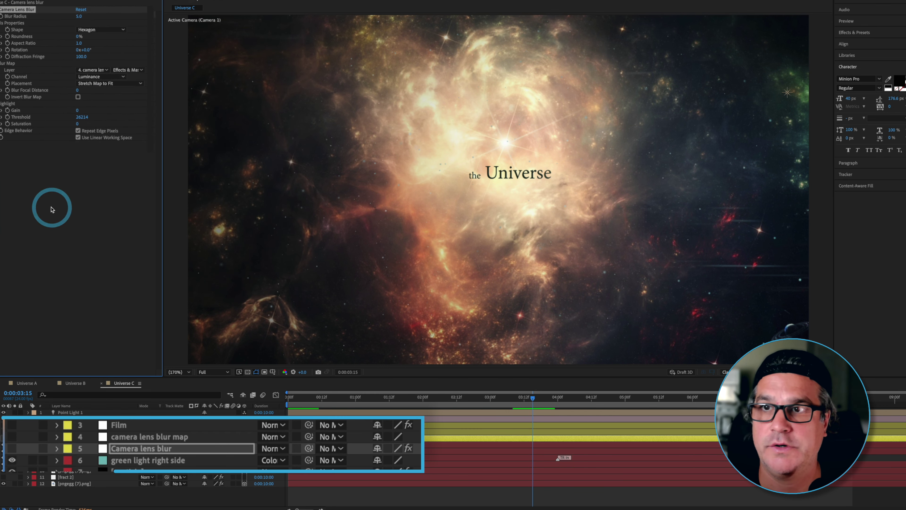
click(71, 431)
Step: Enable and solo the blur map layer to inspect its 570-pixel mask feather, then unsolo it
click(12, 437)
click(32, 436)
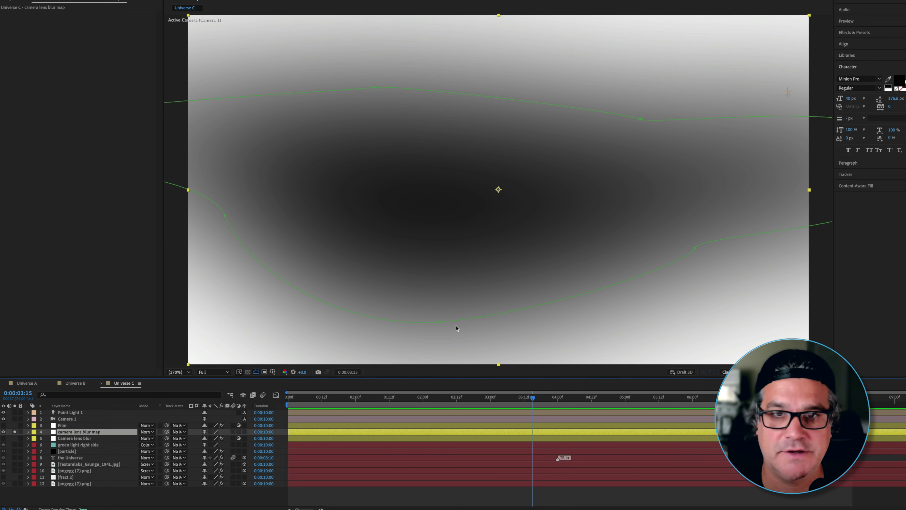
key(f)
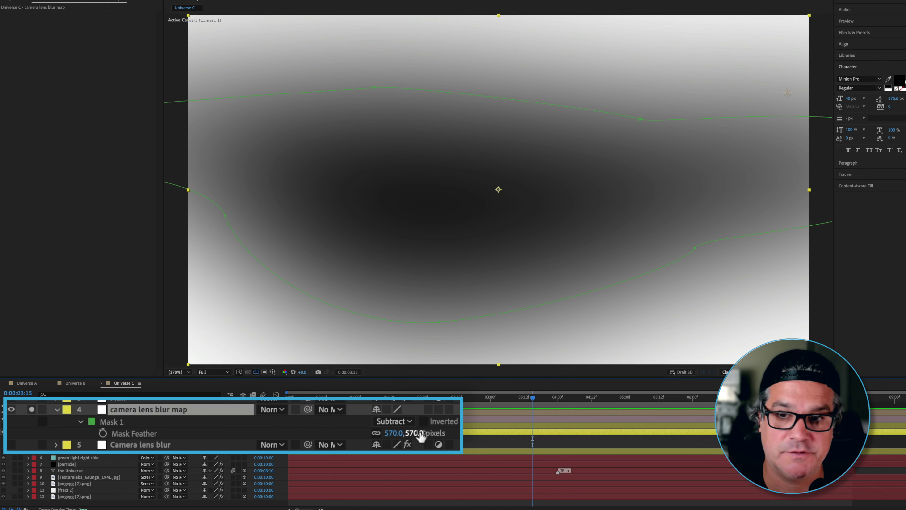
key(slash)
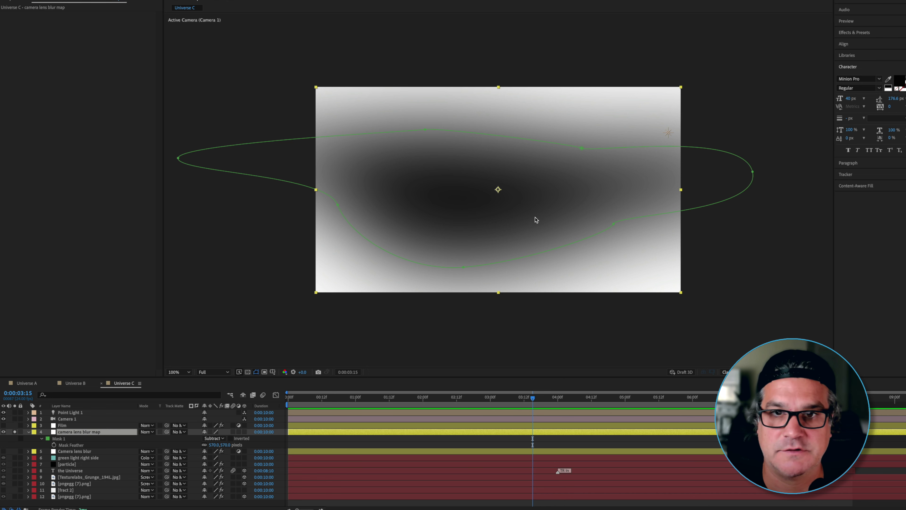
key(period)
click(15, 431)
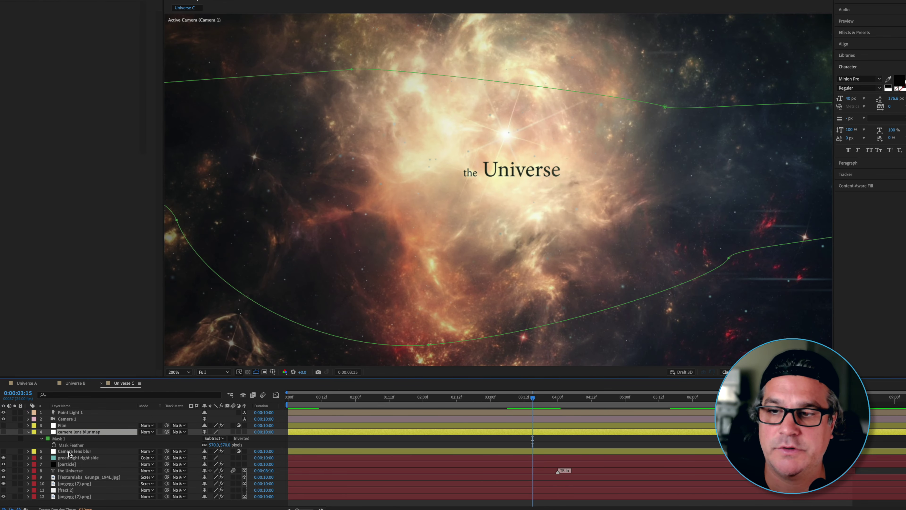
click(69, 451)
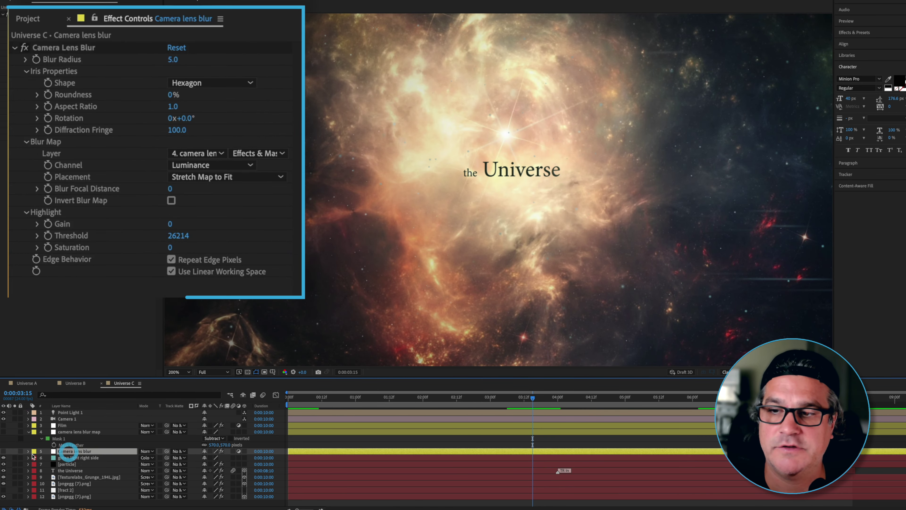
Step: Confirm camera lens blur map as the Blur Map layer and toggle the lens blur layer to compare
click(193, 155)
click(232, 207)
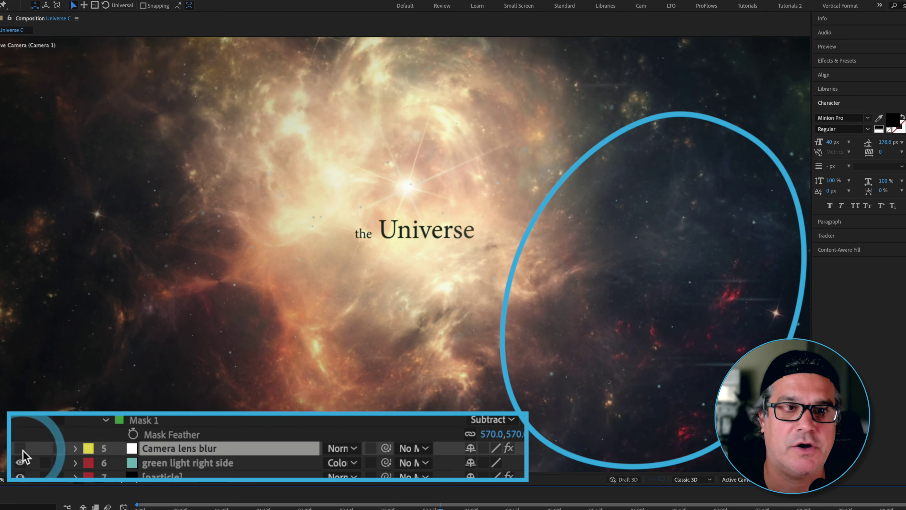
click(23, 449)
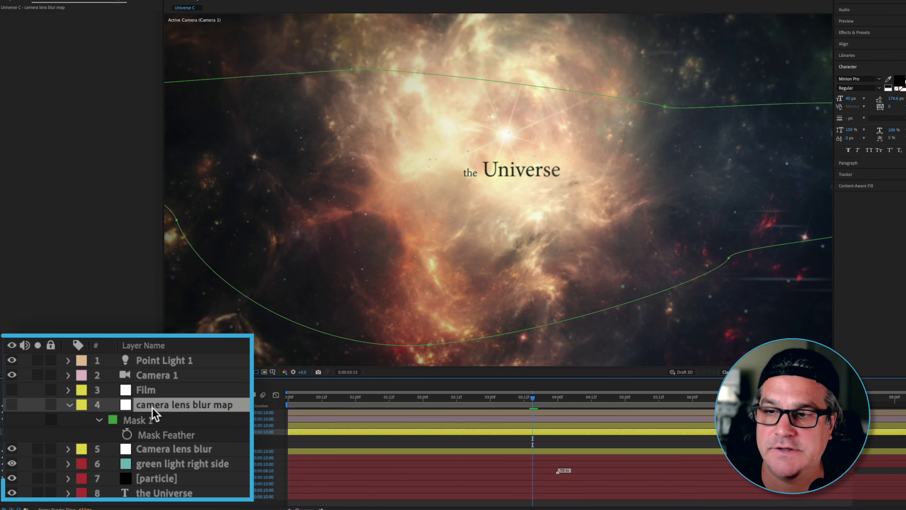
Step: Collapse and lock the camera lens blur map layer, then select the Film layer
click(68, 405)
click(50, 404)
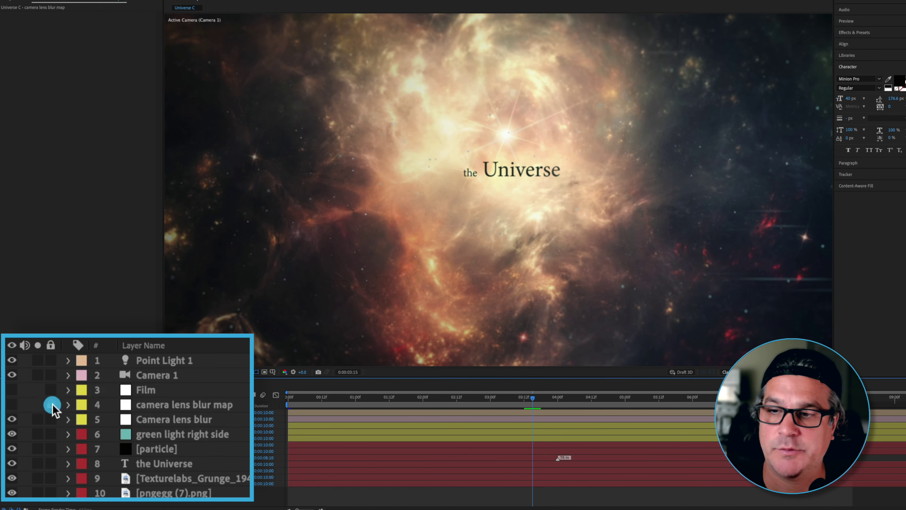
click(150, 388)
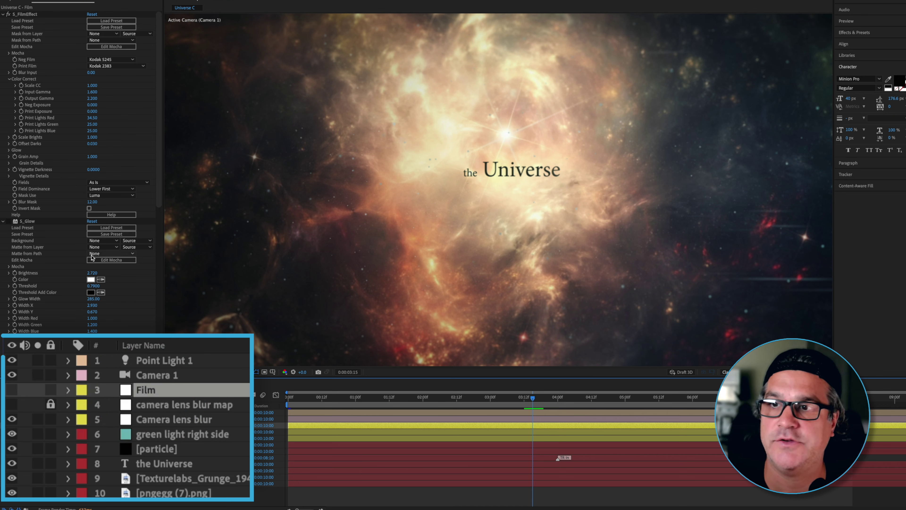
Step: Collapse S_Glow and S_WarpChroma, then delete S_Glow from the Film layer
click(4, 221)
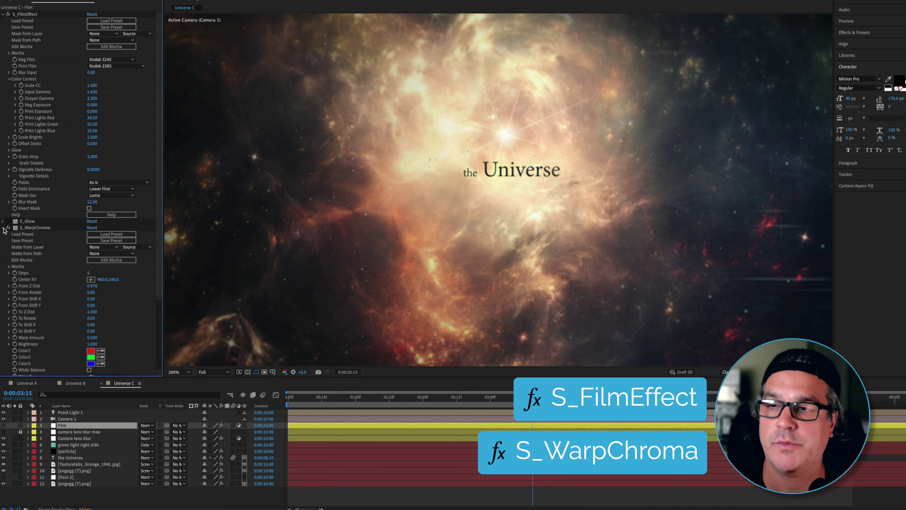
click(4, 228)
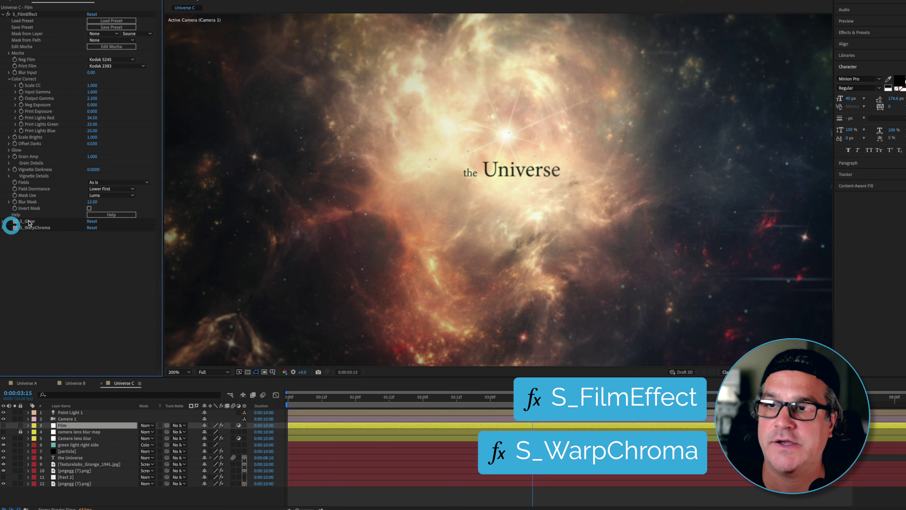
click(29, 222)
key(Delete)
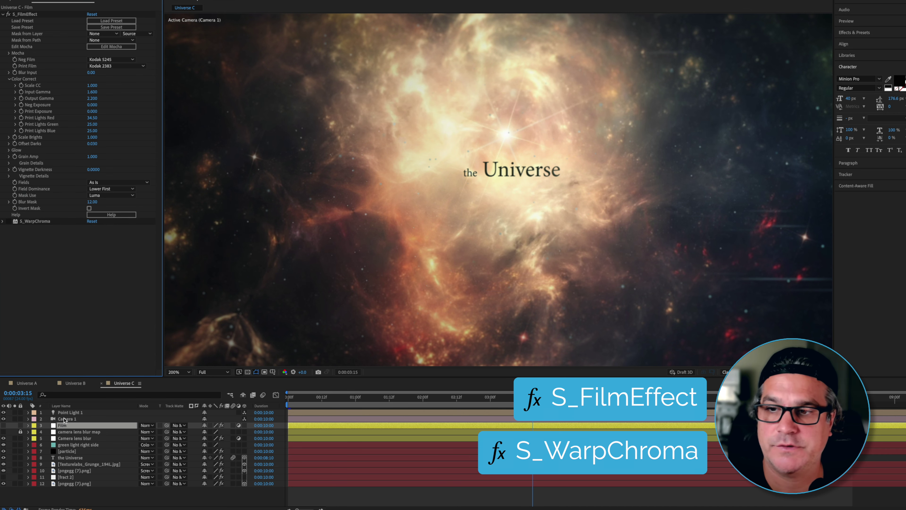
Step: Turn on the Film layer, fit the view, and toggle S_WarpChroma to compare, showing its settings
click(3, 425)
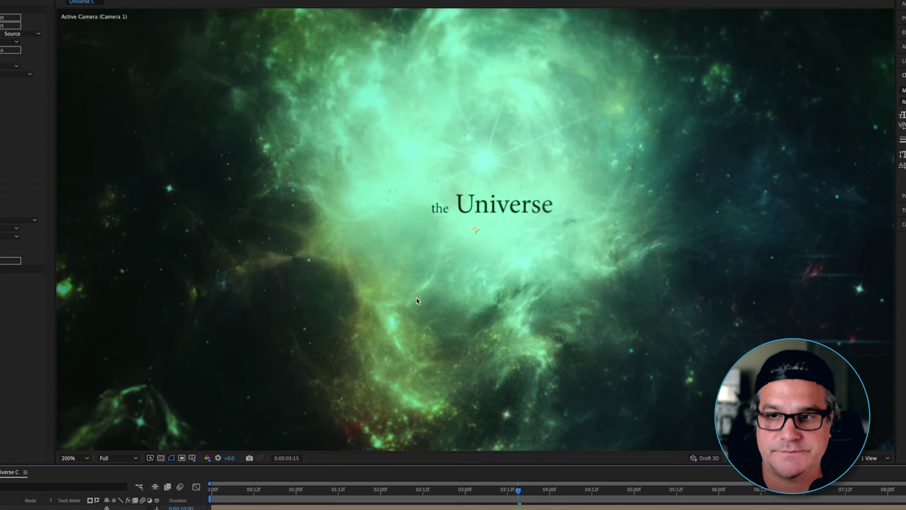
key(shift+slash)
click(535, 311)
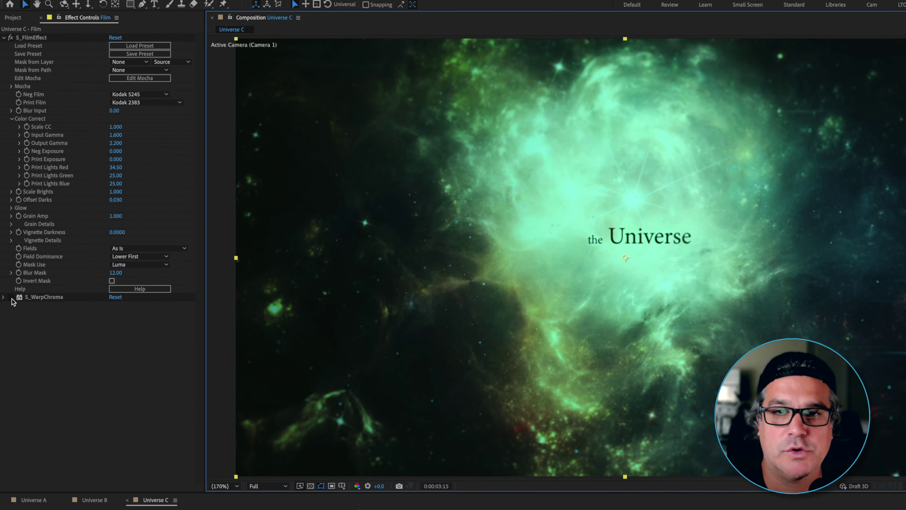
click(11, 296)
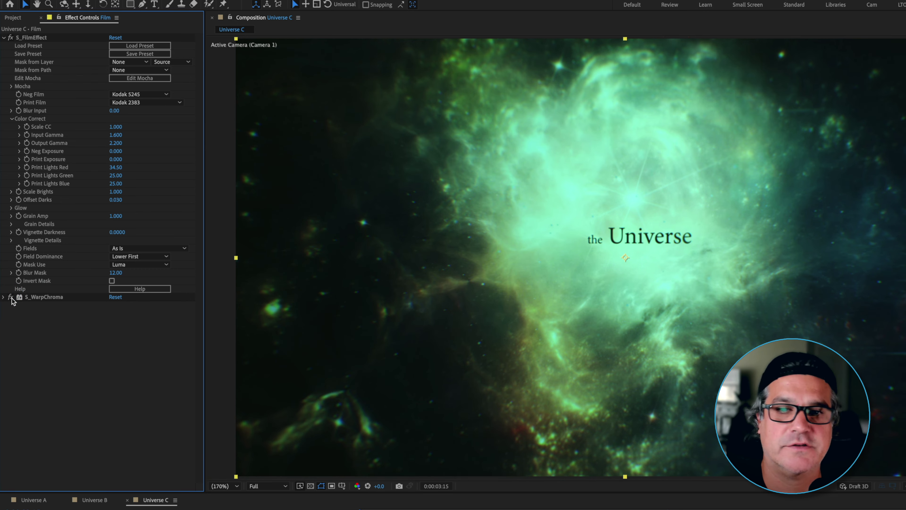
click(4, 297)
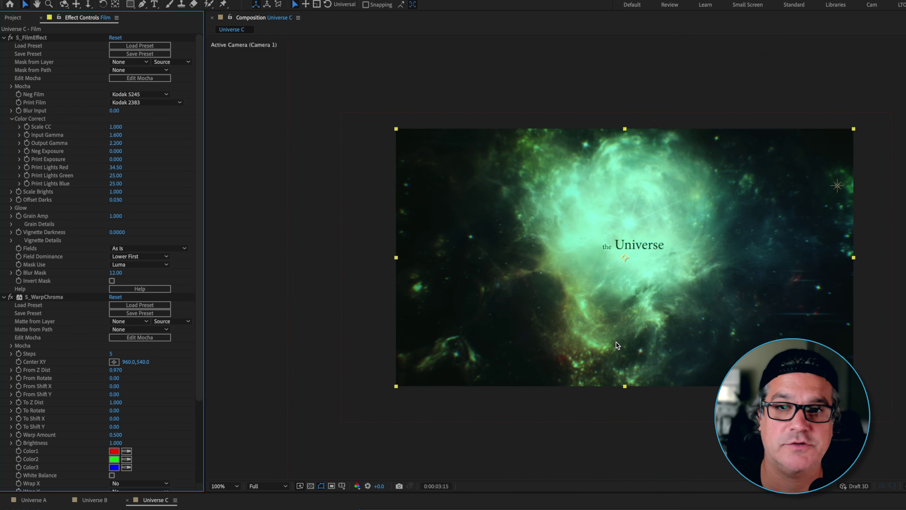
key(period)
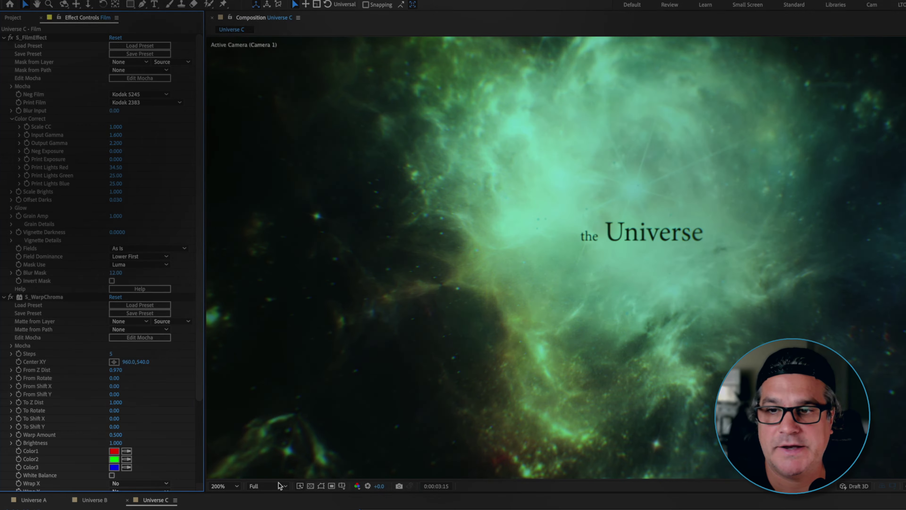